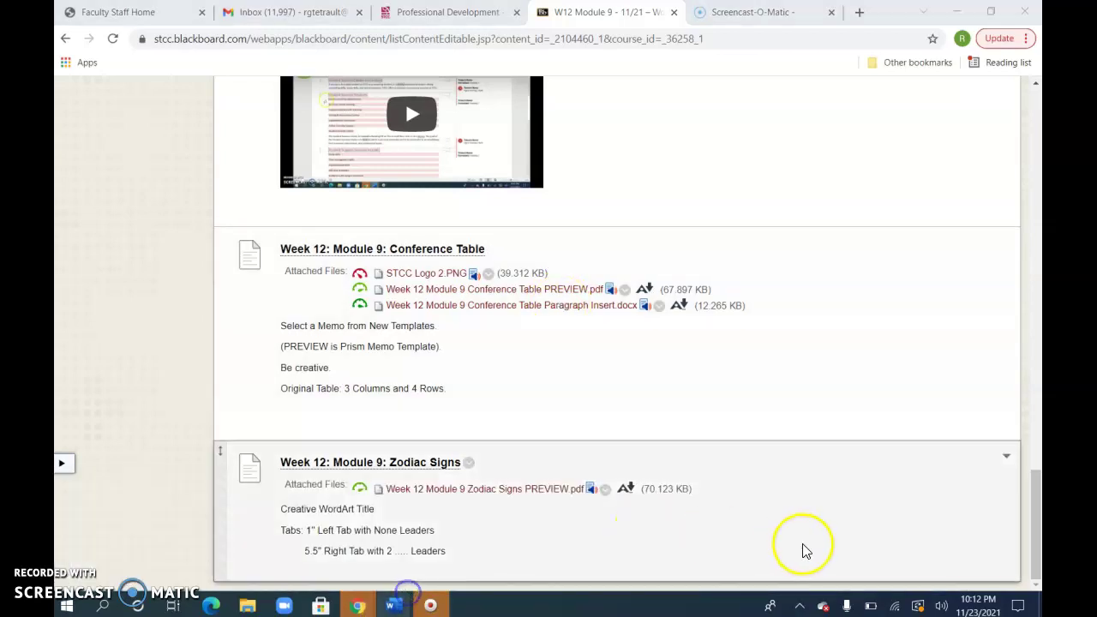
- Switch to Word from the taskbar to reach the Conference Table Paragraph Insert document
click(430, 606)
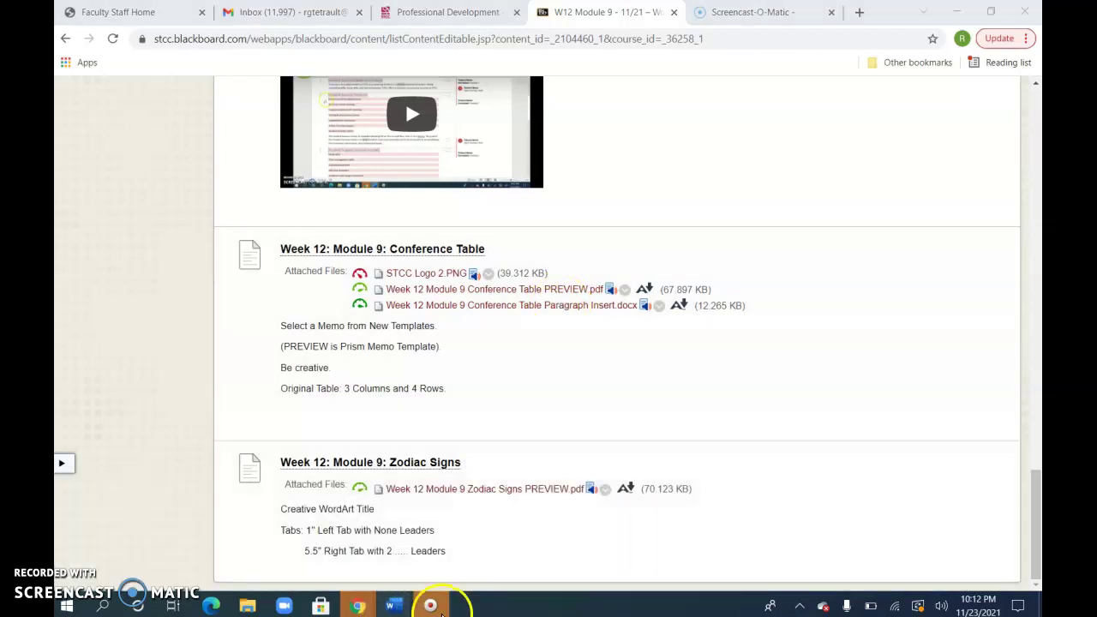
- Copy the whole conference-sites paragraph to the clipboard
mouse_move(391, 605)
click(912, 572)
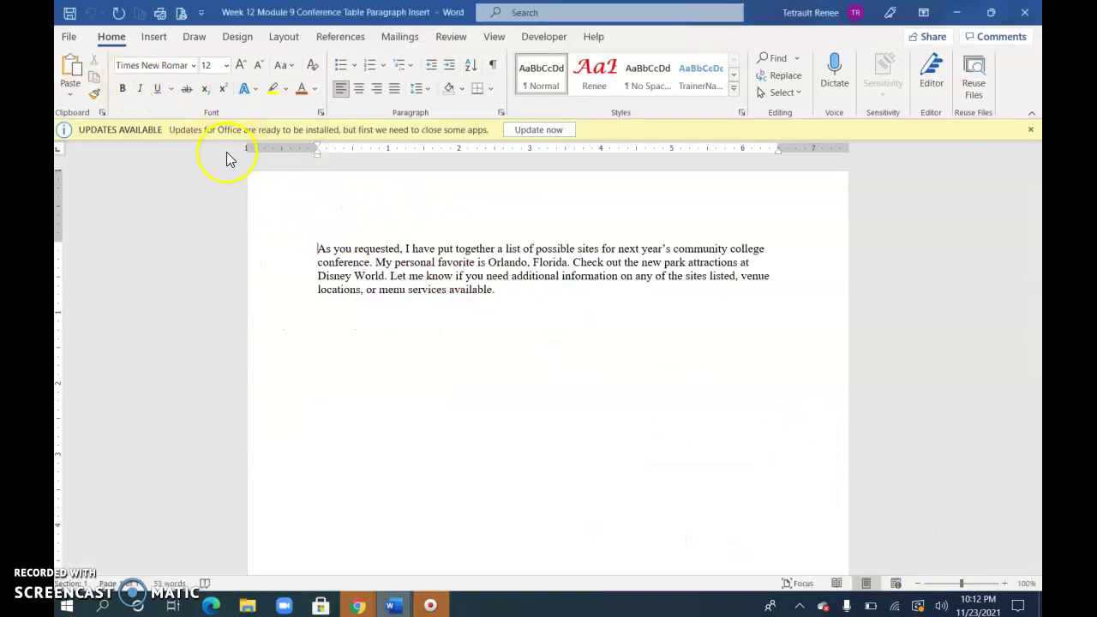
double_click(301, 259)
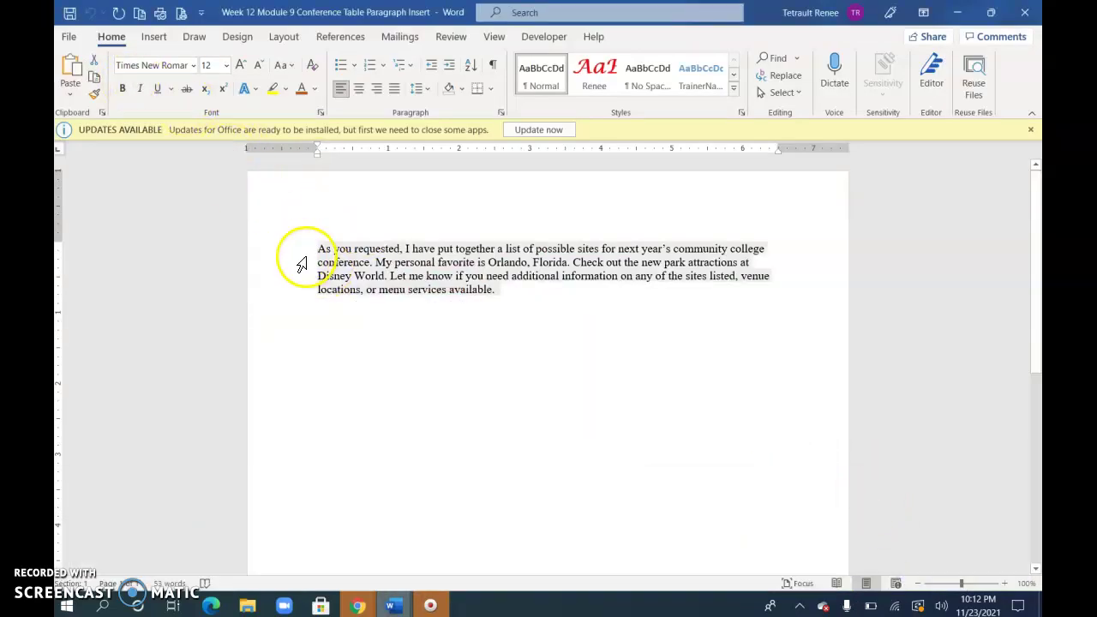
key(ctrl+c)
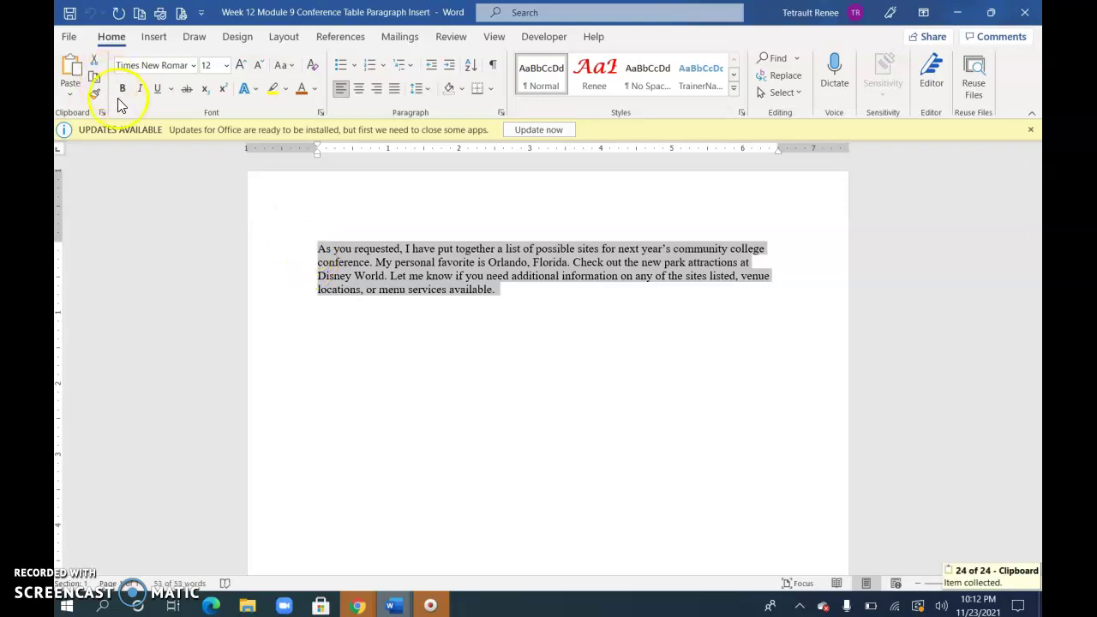
- Deselect the paragraph and bring up Word's New templates page
click(299, 255)
click(410, 262)
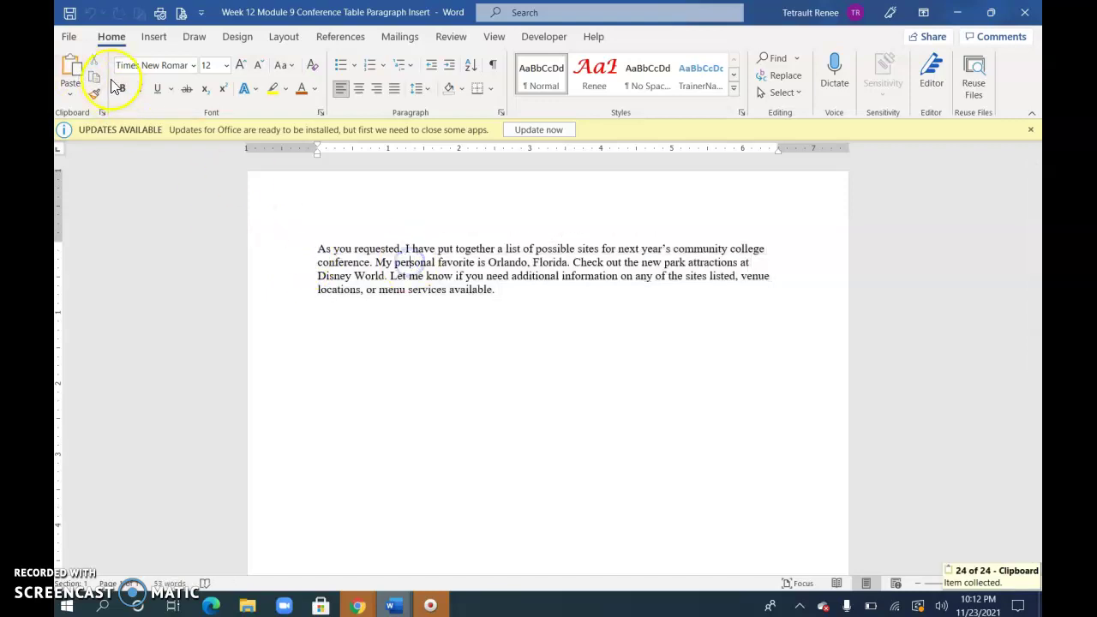
click(78, 41)
click(83, 106)
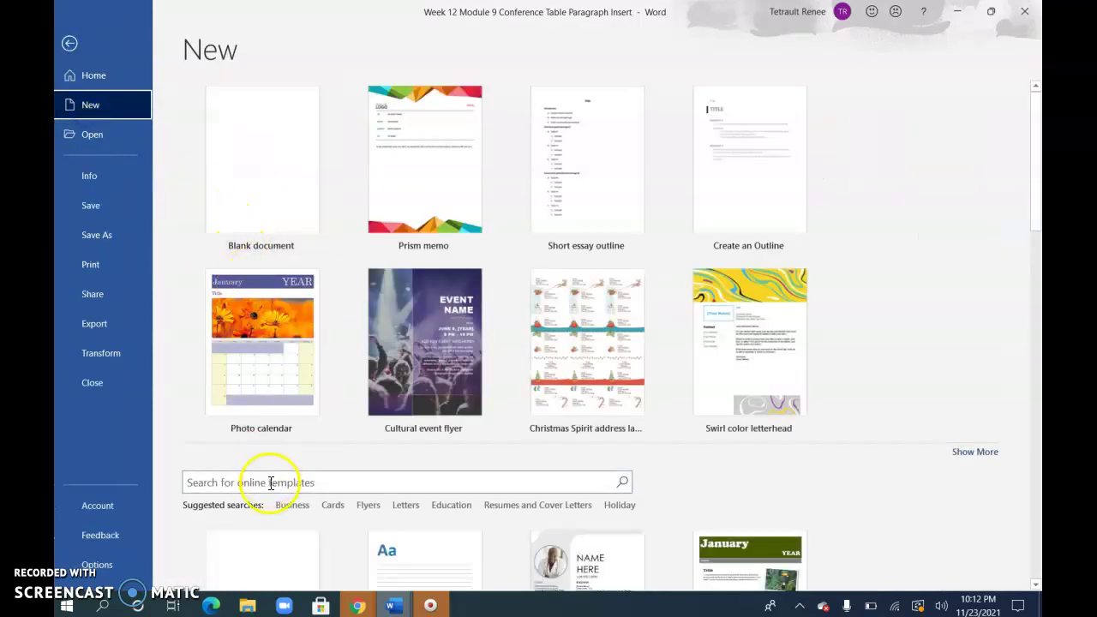
- Search online templates for 'memo' and create a new document from Prism memo
click(270, 482)
text(memo)
key(Return)
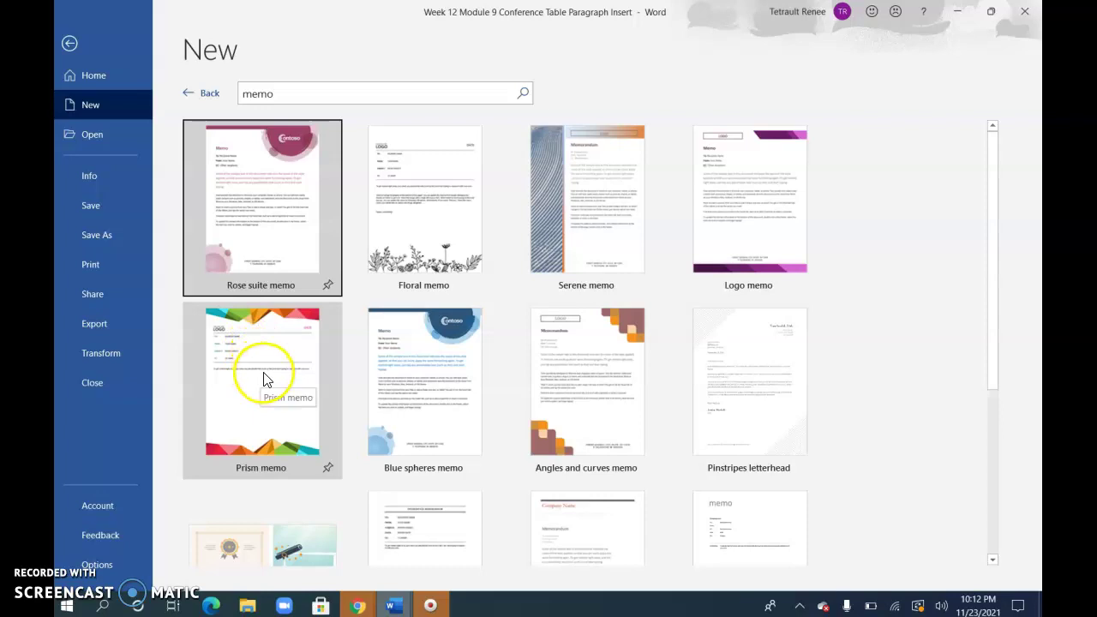
click(291, 360)
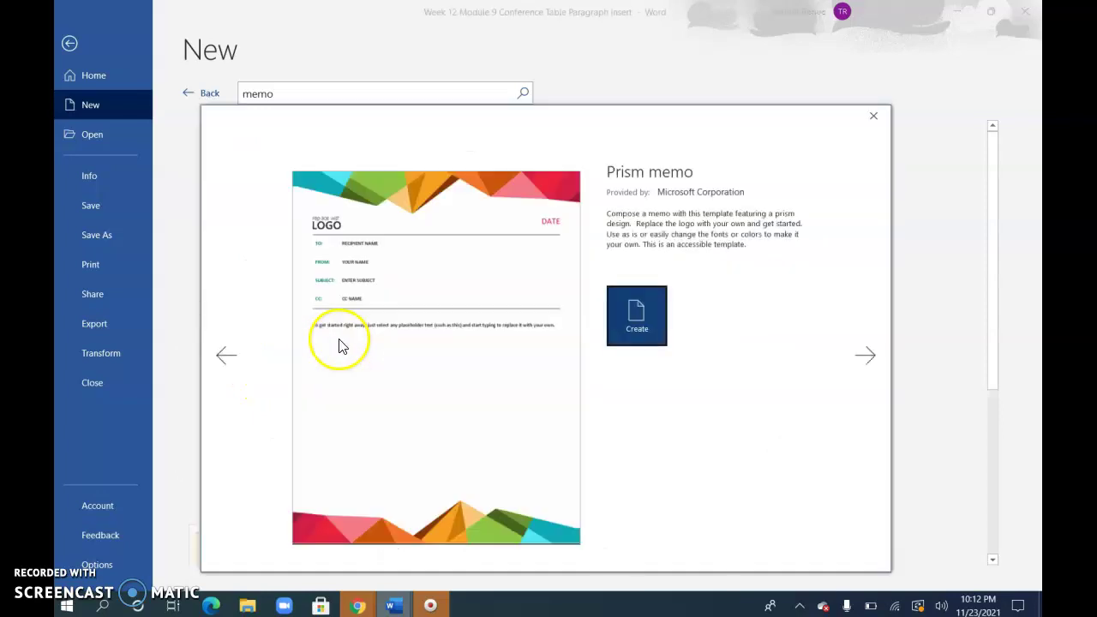
click(647, 317)
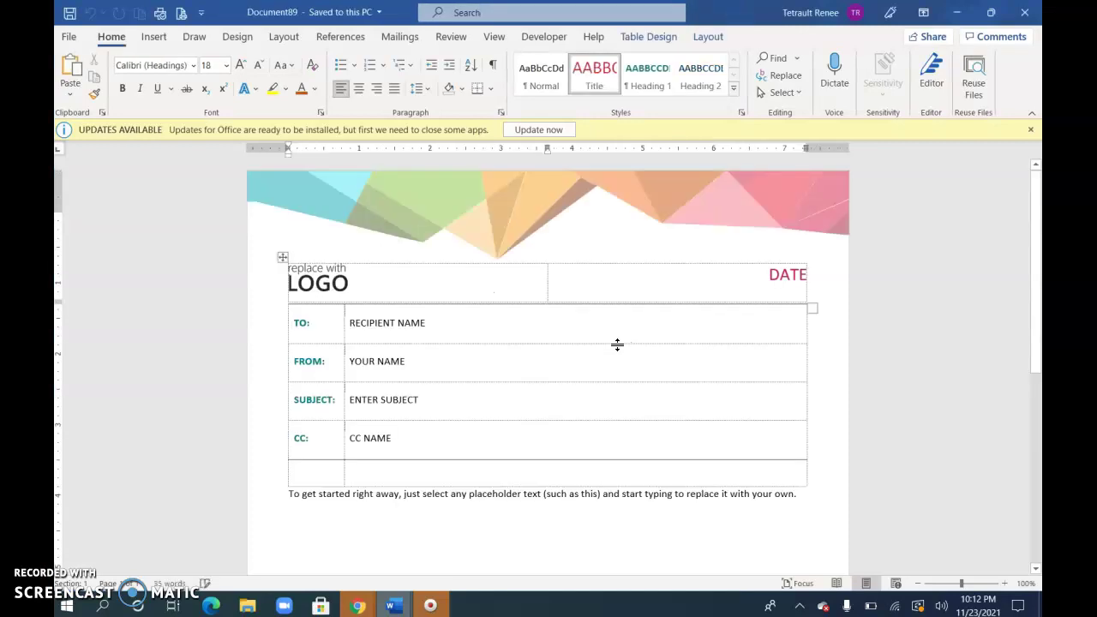
- Paste the copied conference-sites paragraph over the memo's placeholder instruction line
scroll(500, 489, down, 2)
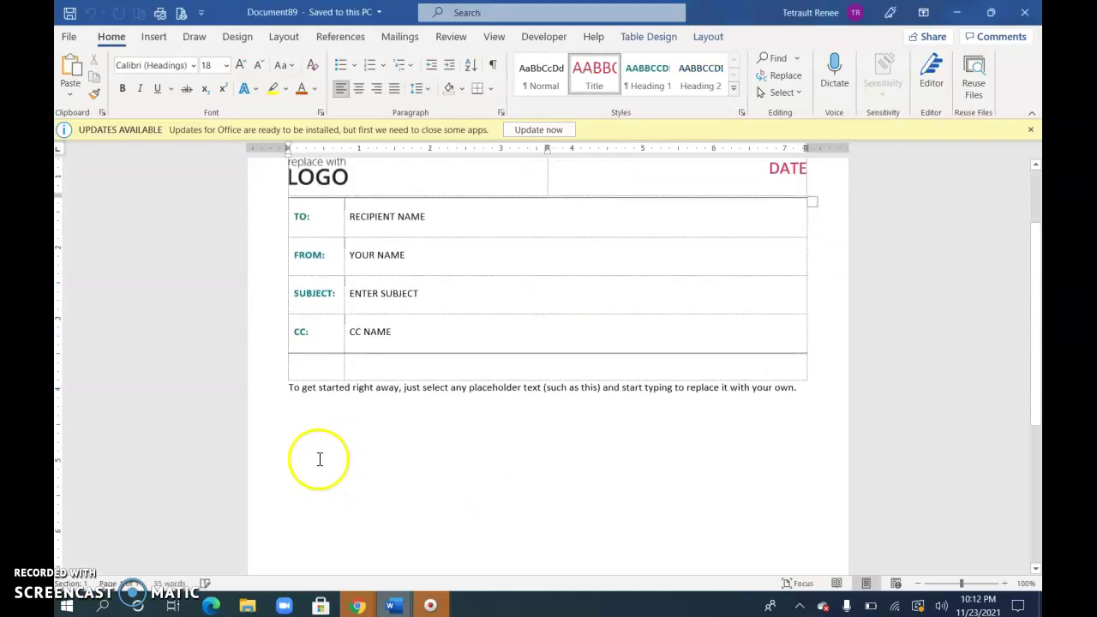
click(286, 386)
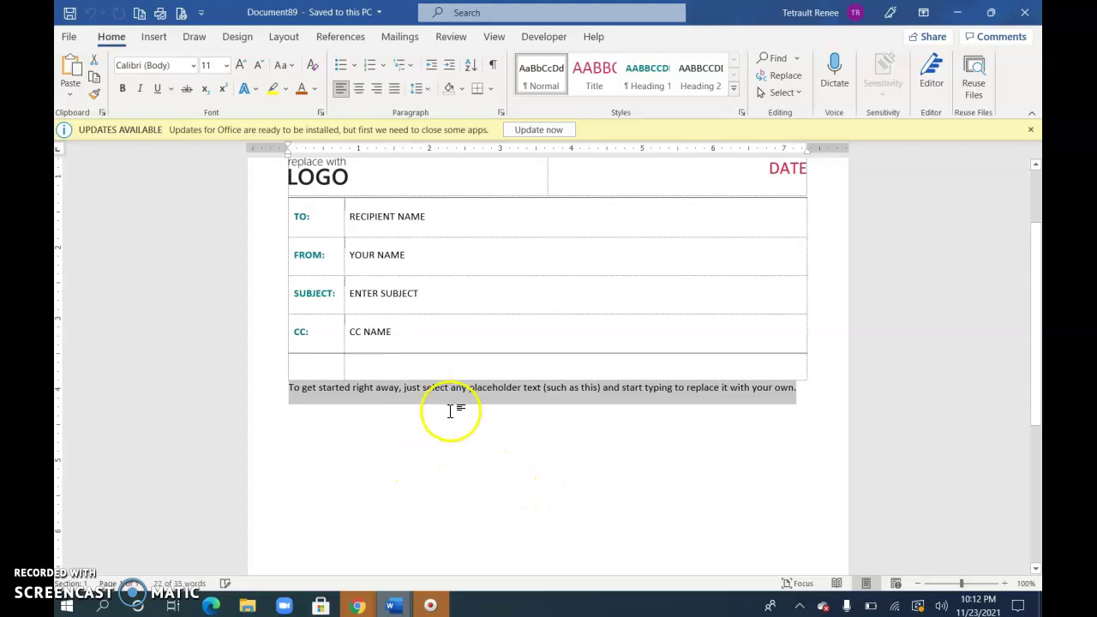
key(ctrl+v)
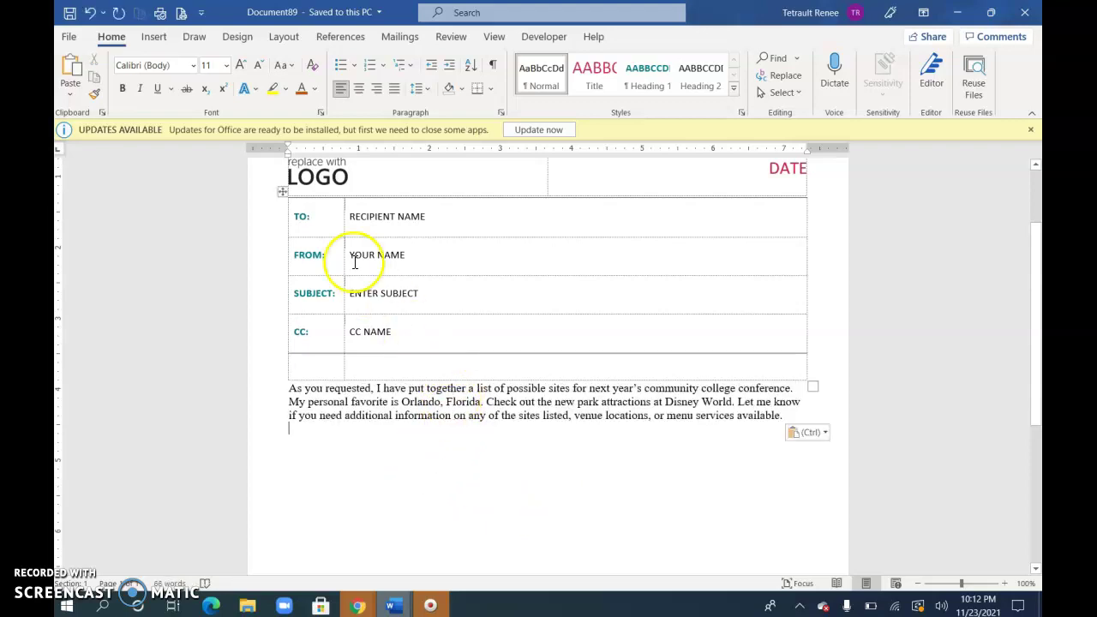
scroll(369, 218, up, 2)
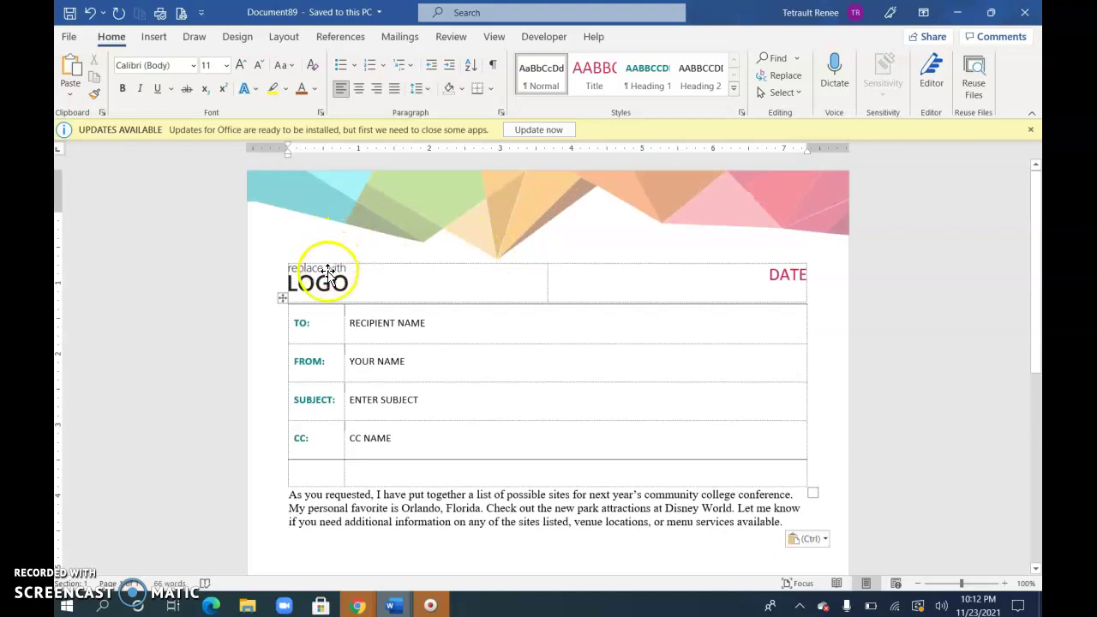
- Put STCC Logo 2.PNG in the LOGO placeholder and shrink it to 1.04 inches tall
click(325, 280)
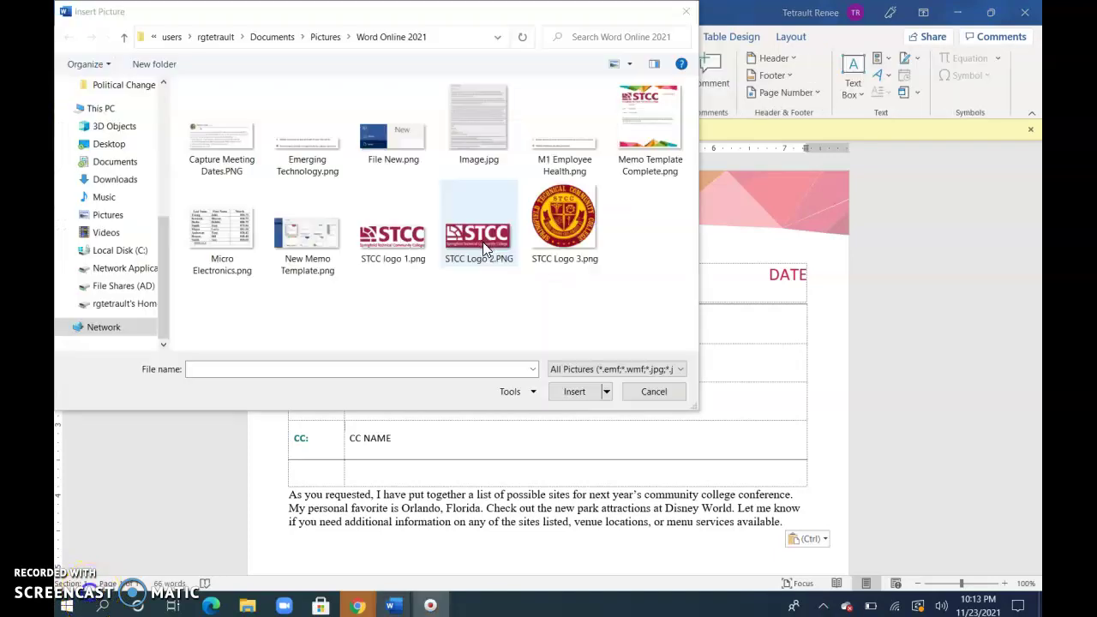
click(485, 240)
click(568, 391)
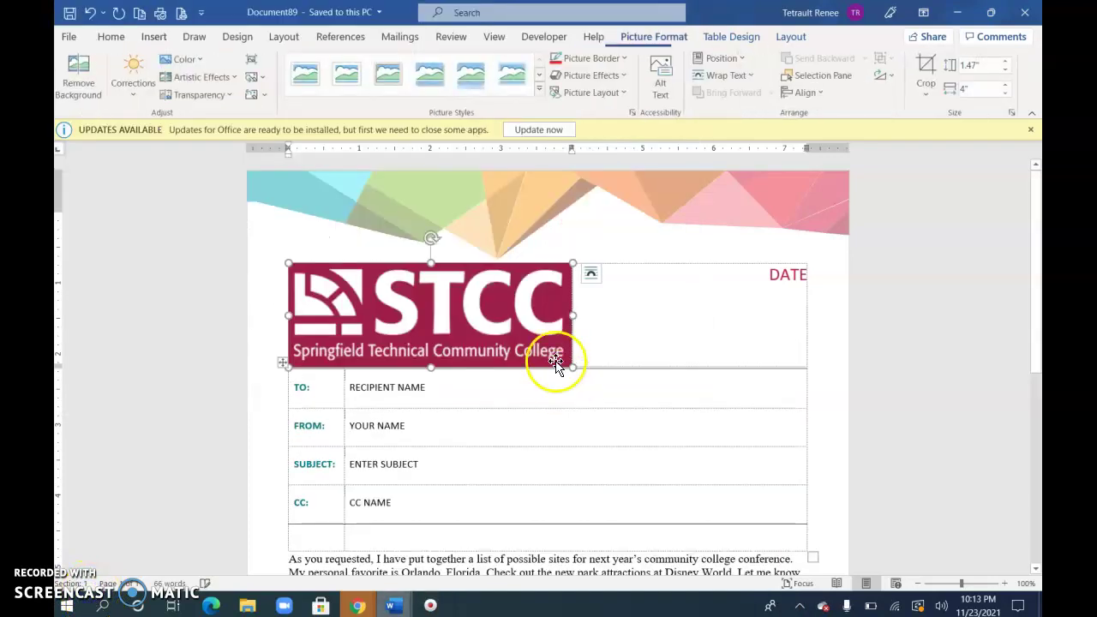
drag(430, 367, 430, 337)
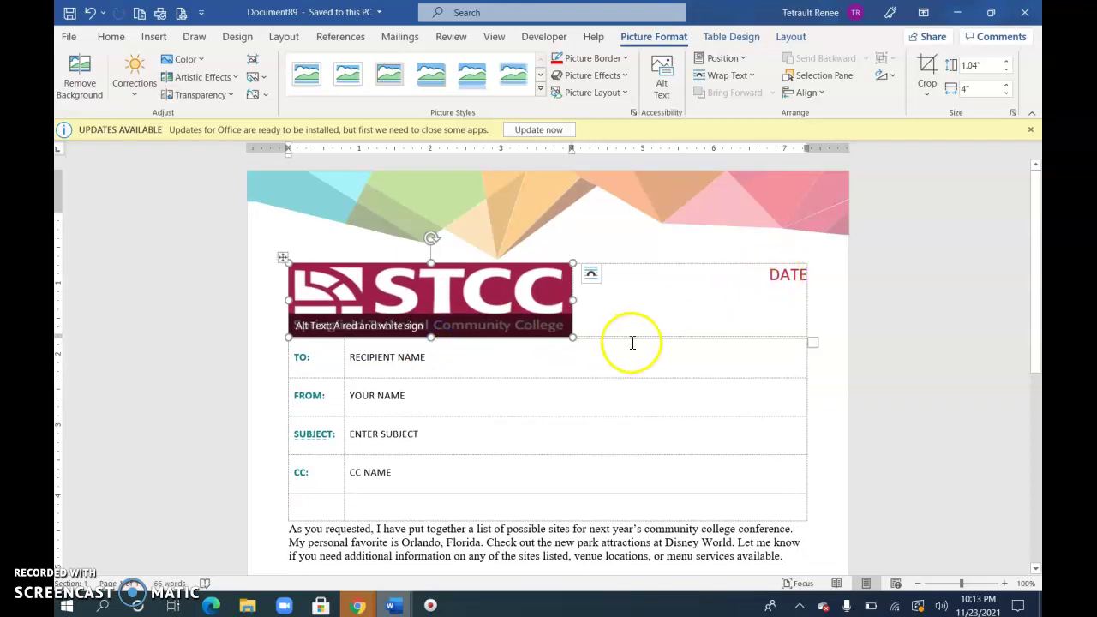
- Insert the date NOVEMBER 23, 2021 into the memo's DATE placeholder
click(788, 277)
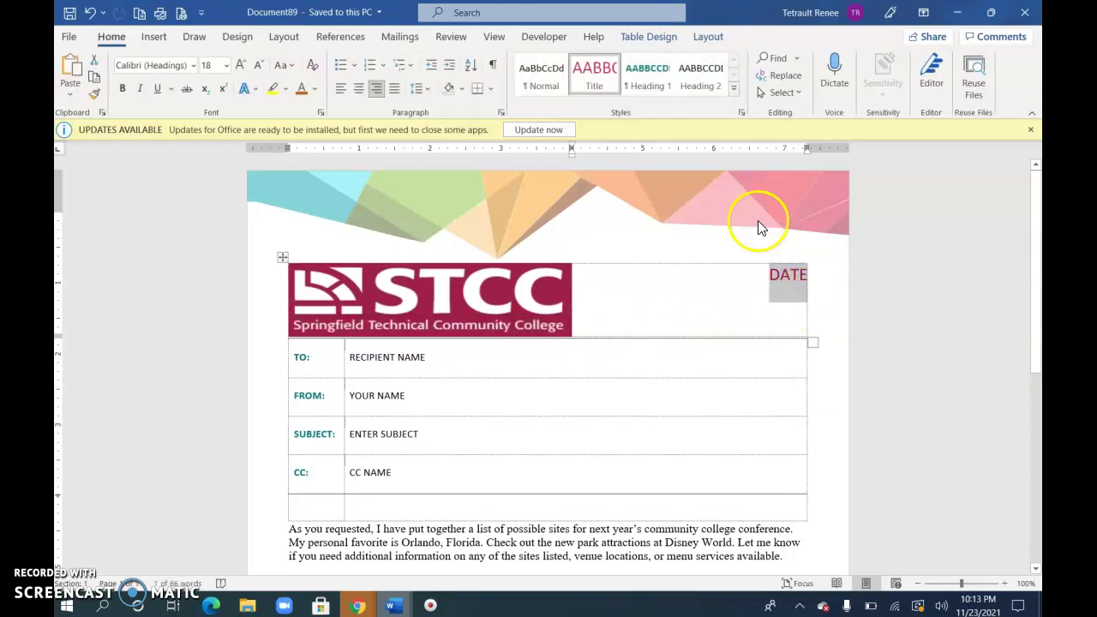
click(154, 36)
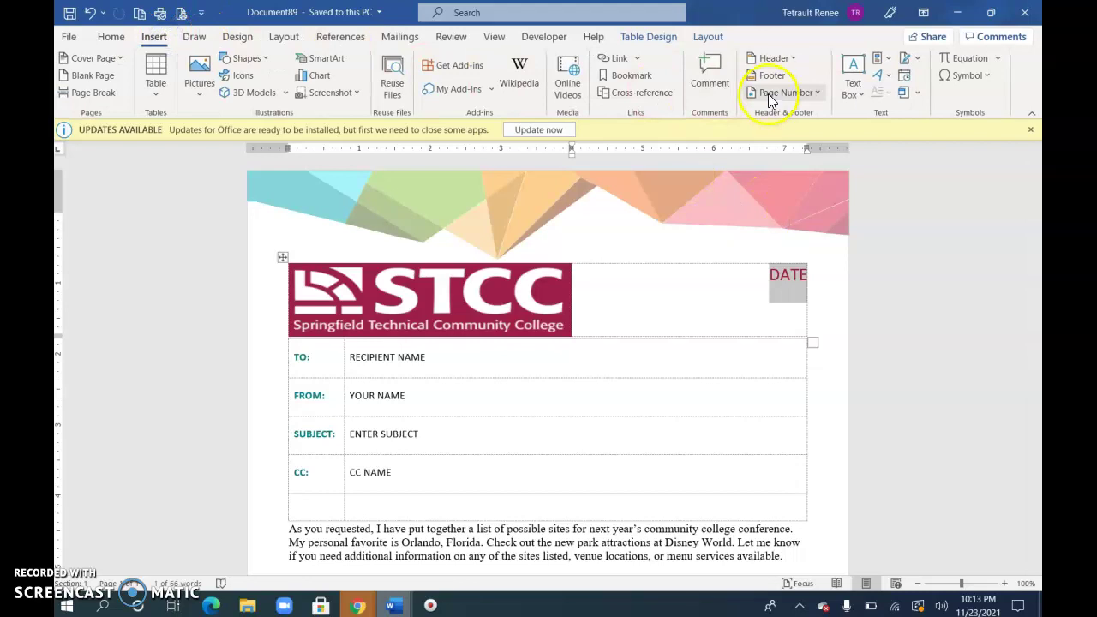
click(904, 77)
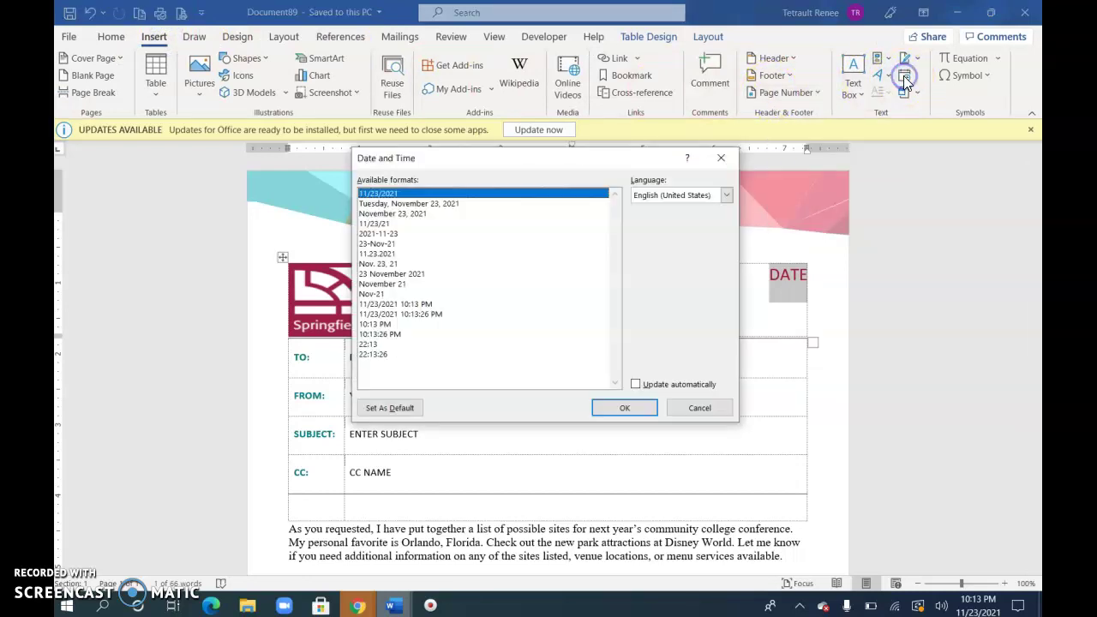
click(411, 212)
click(601, 408)
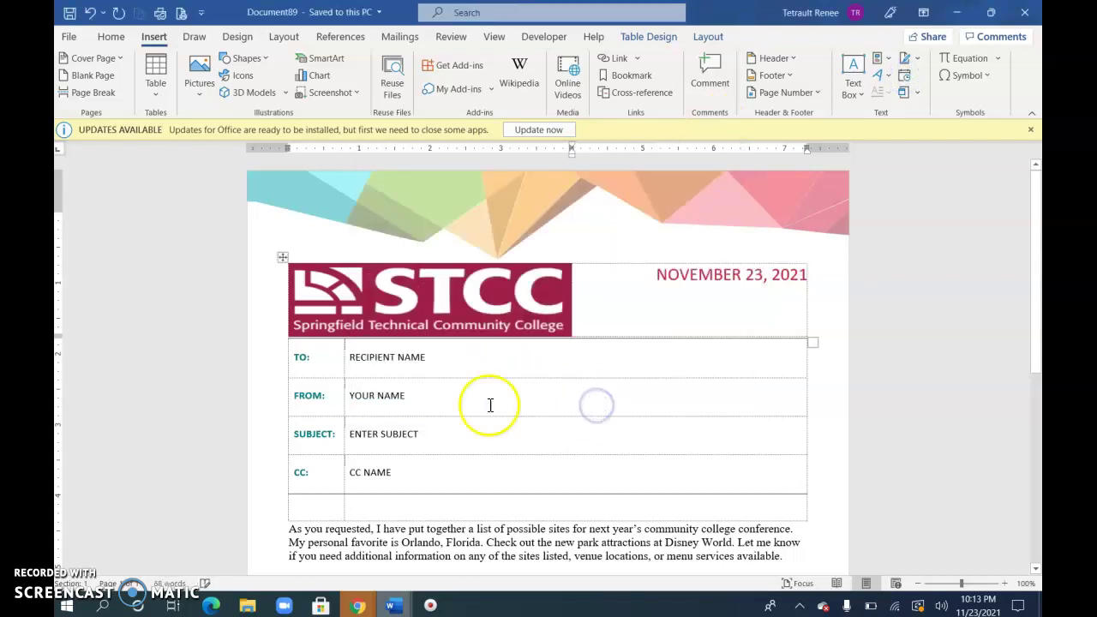
- Fill TO with YOUR NAME, FROM with the sender's name, and SUBJECT with CONFERENCE LOCATION
click(373, 362)
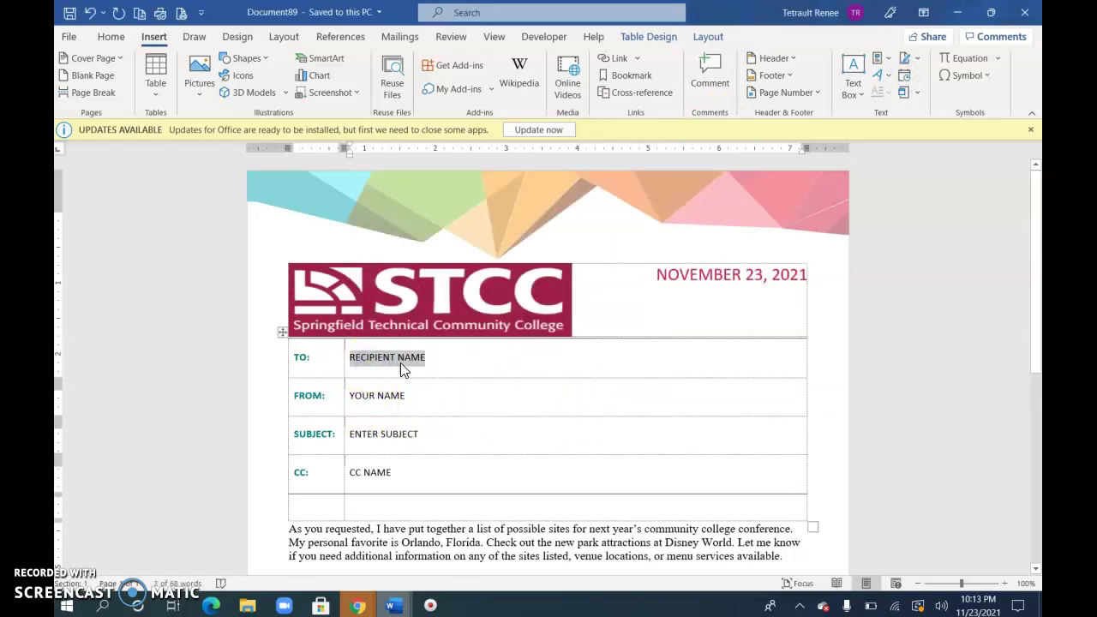
text(YOUR)
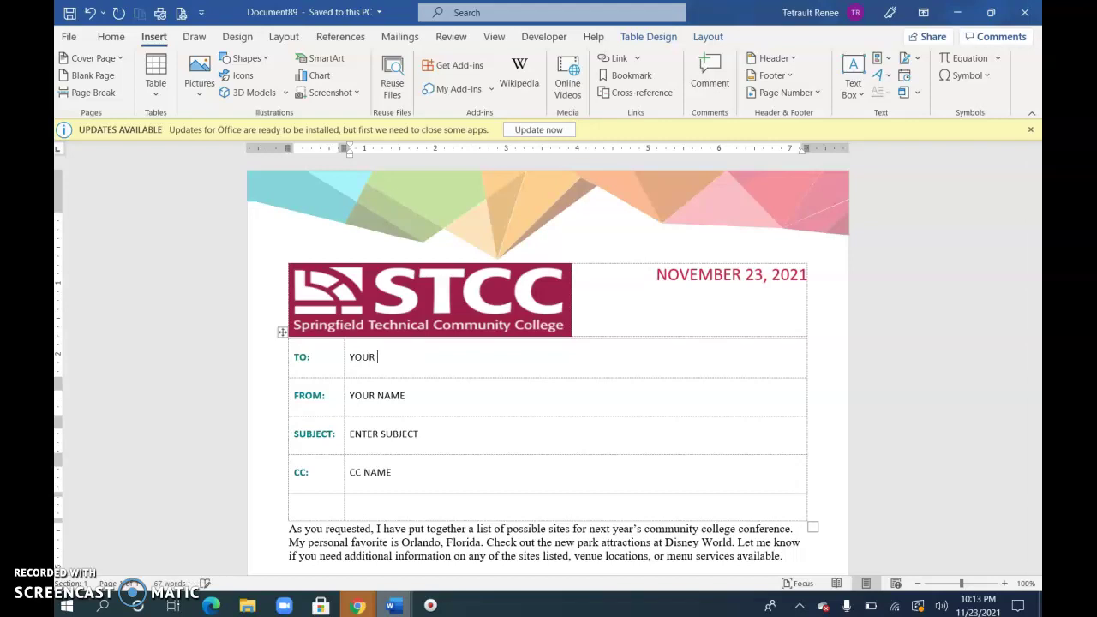
click(411, 404)
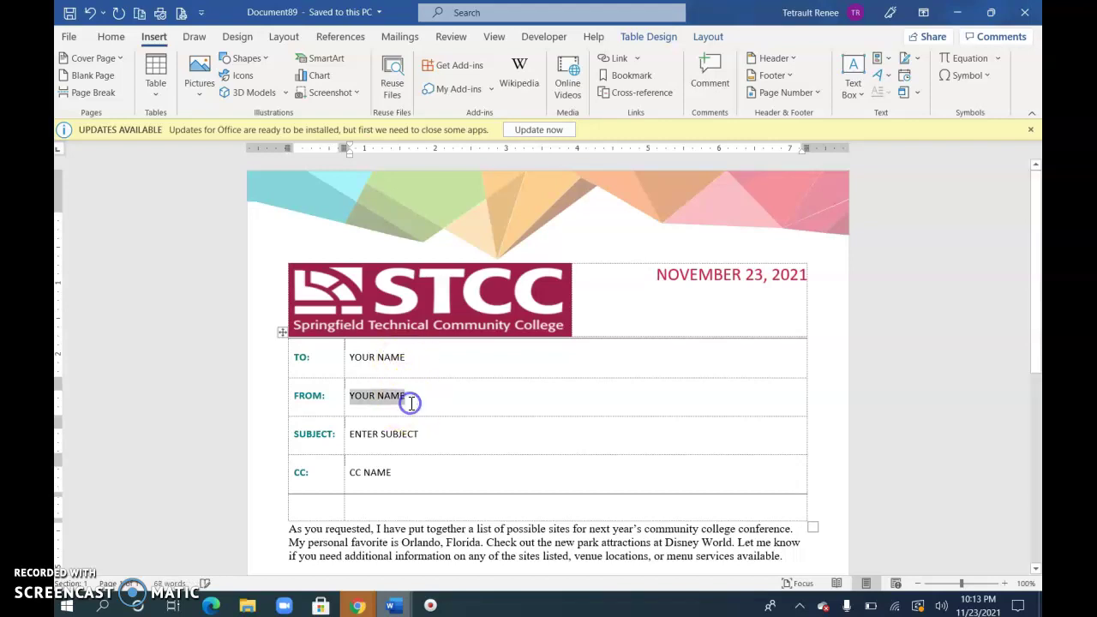
text(RENEE TETRAULT)
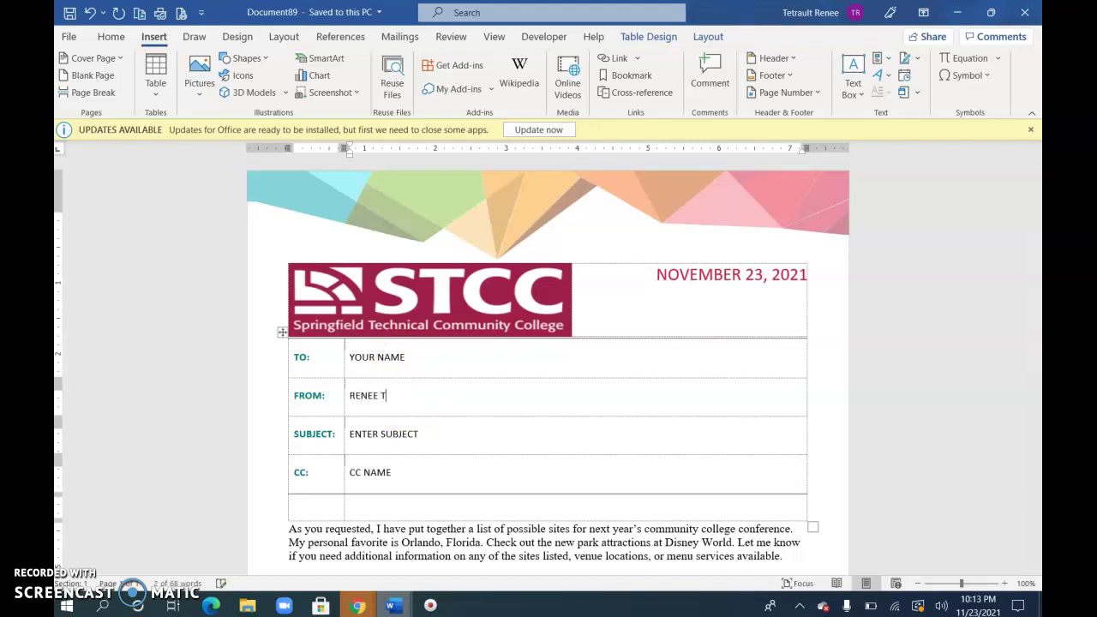
click(423, 442)
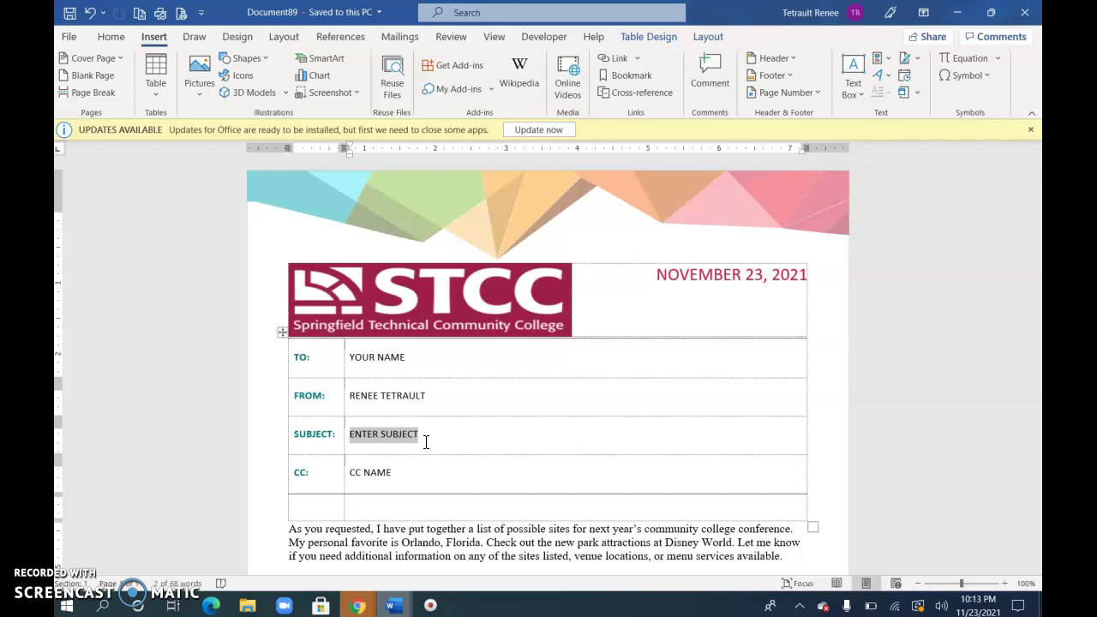
text(CONFERENCE LOCATION)
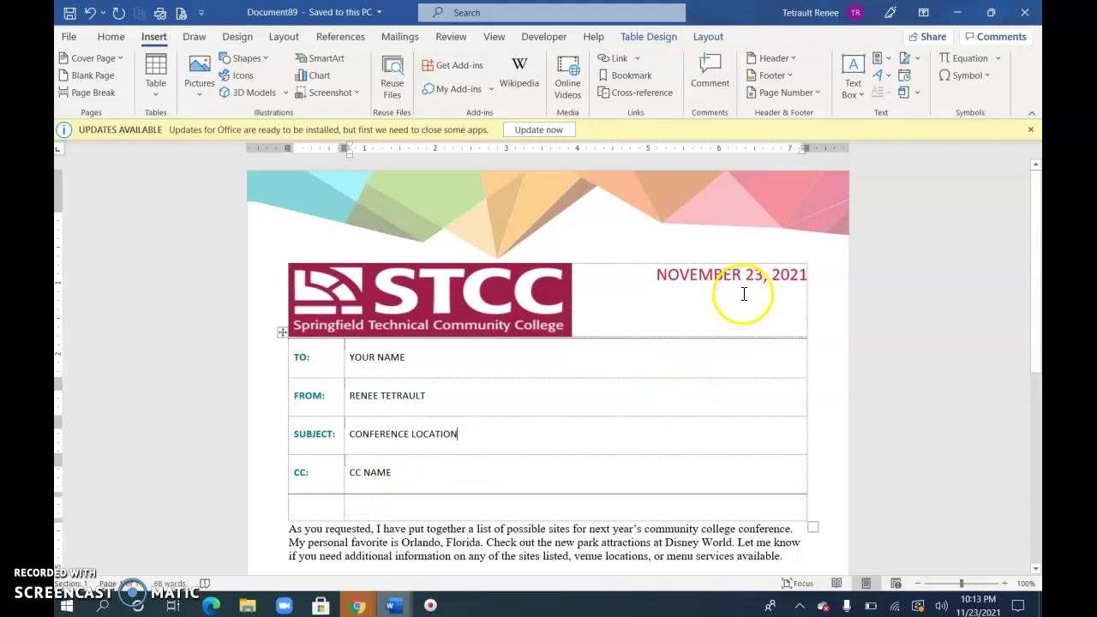
- Delete the CC row from the memo's header table
click(307, 470)
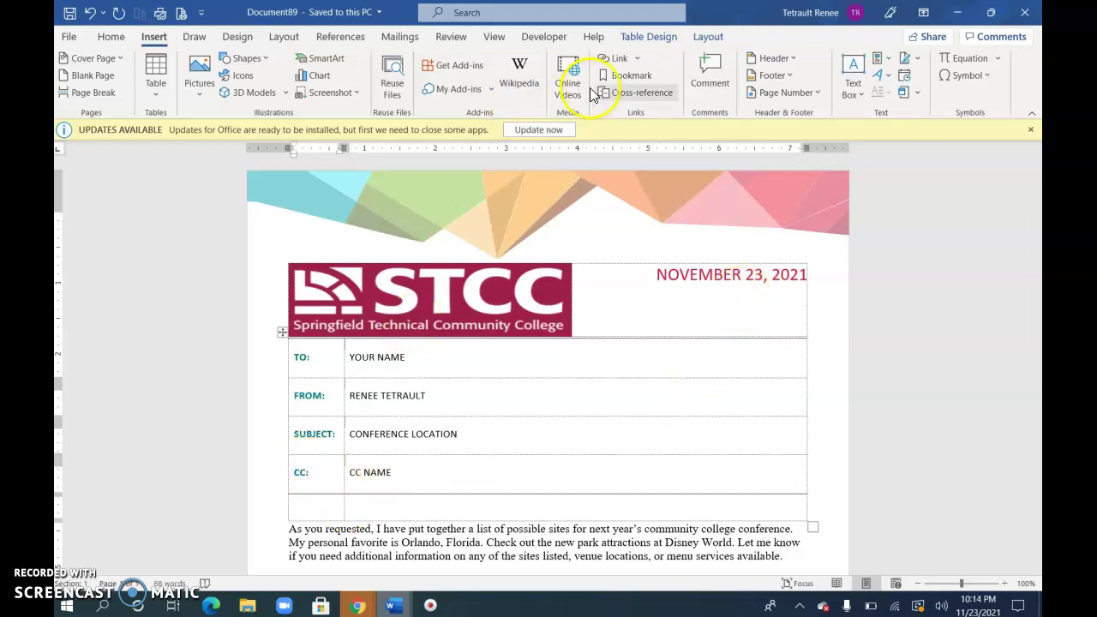
click(708, 36)
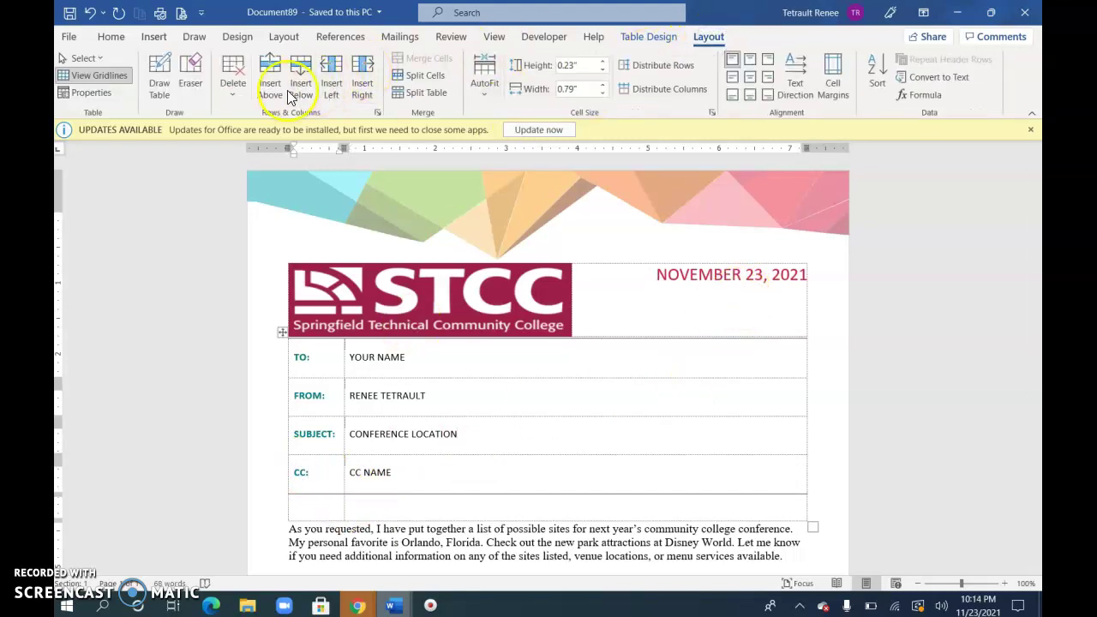
click(232, 86)
click(258, 160)
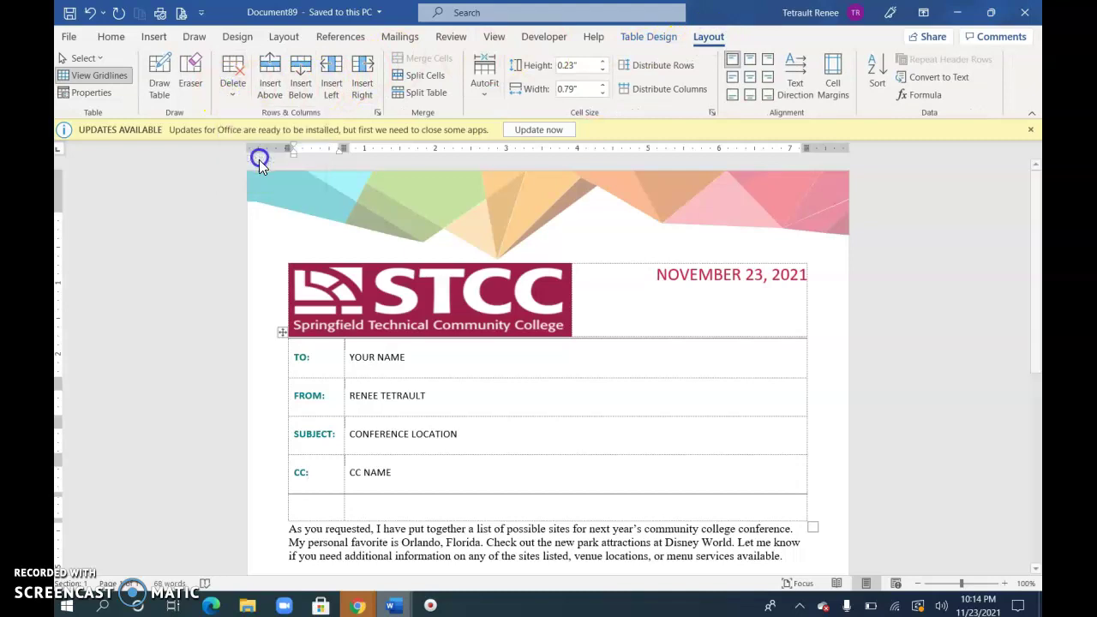
- Add a blank line below the conference-sites paragraph
scroll(384, 458, down, 2)
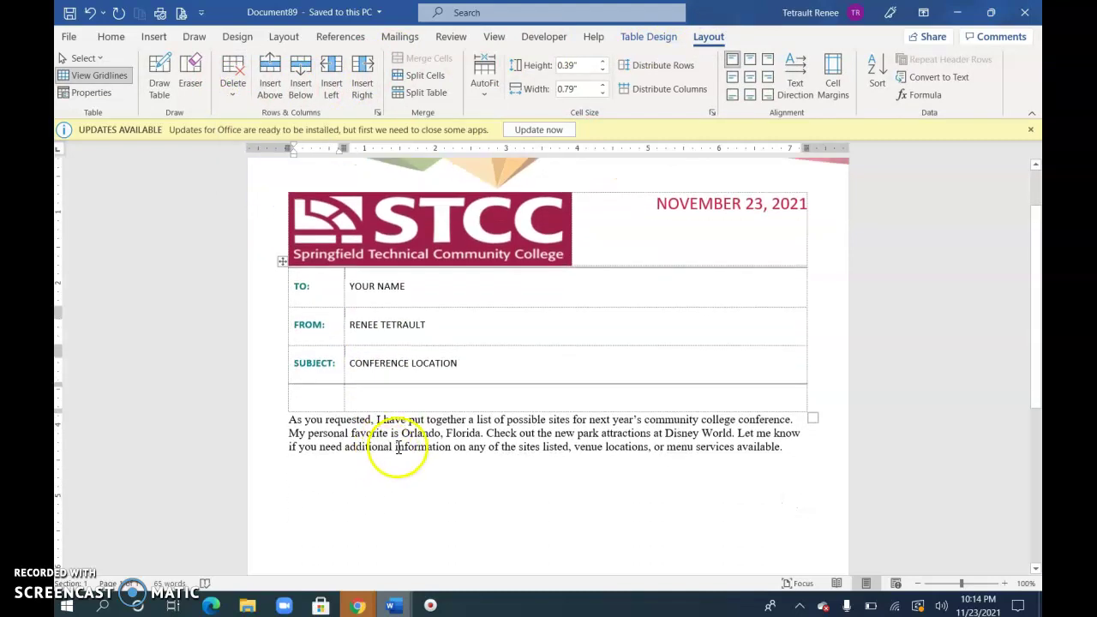
scroll(394, 441, down, 2)
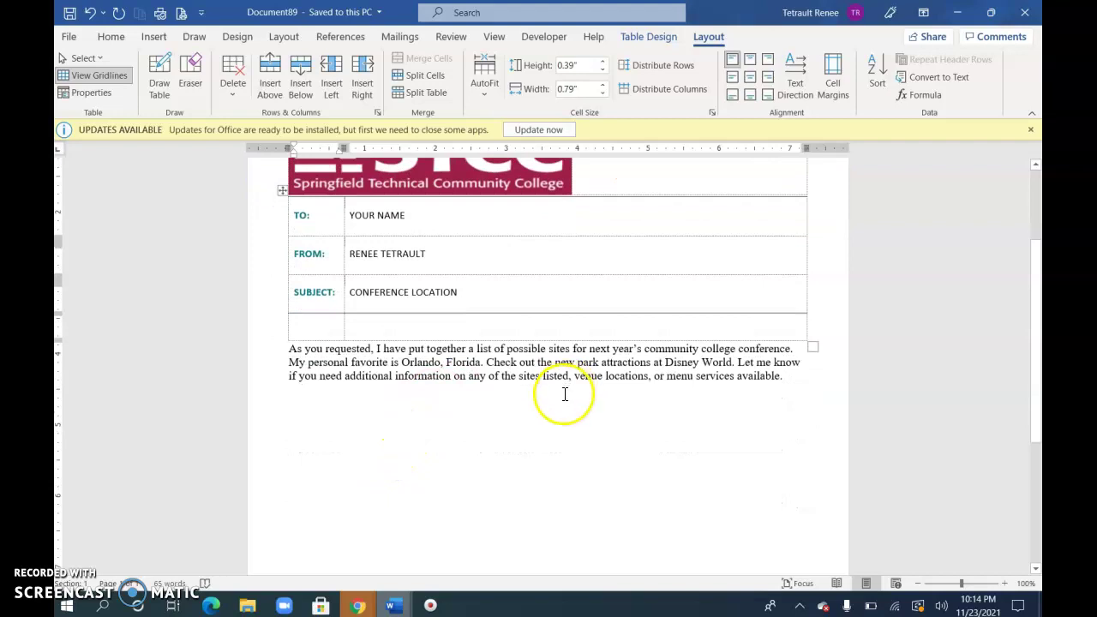
click(547, 415)
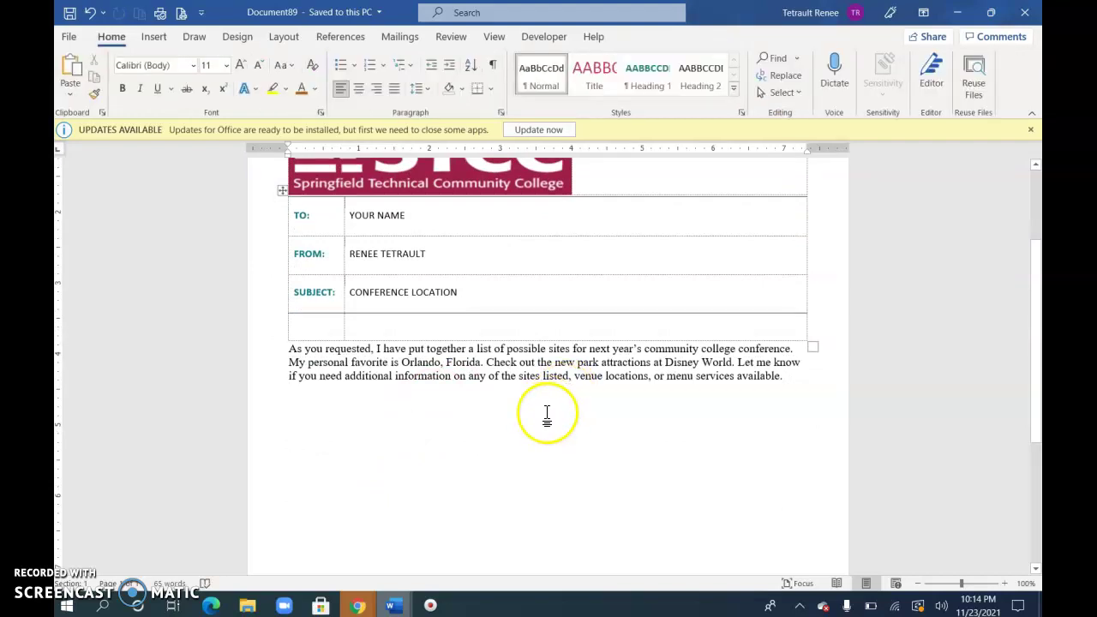
key(Return)
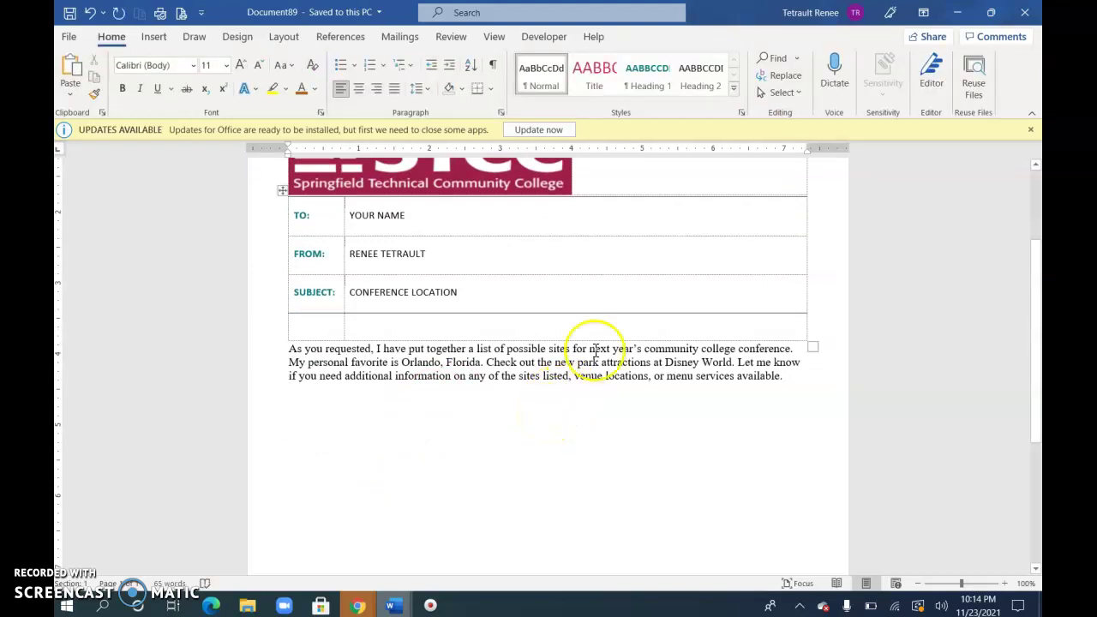
- Insert a three-column, four-row table on the blank line
click(152, 37)
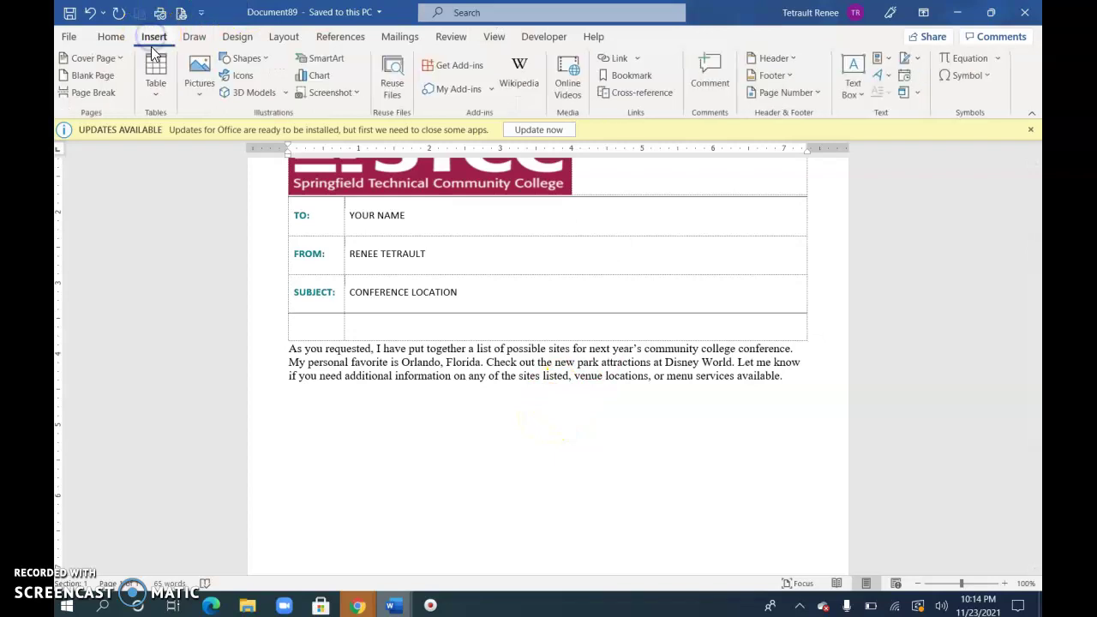
click(155, 74)
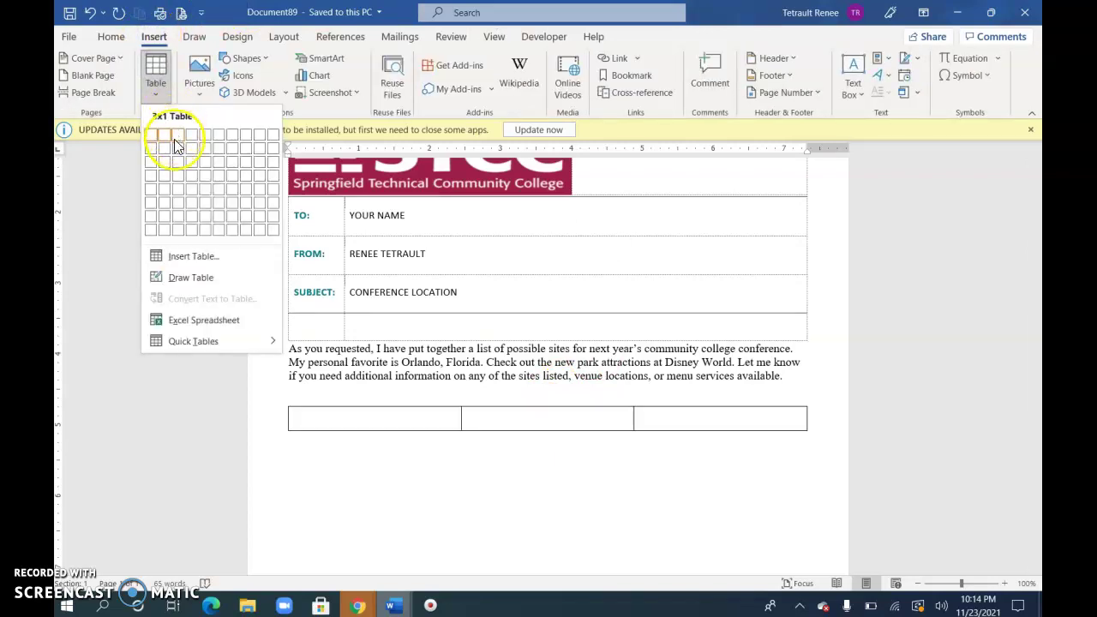
click(175, 181)
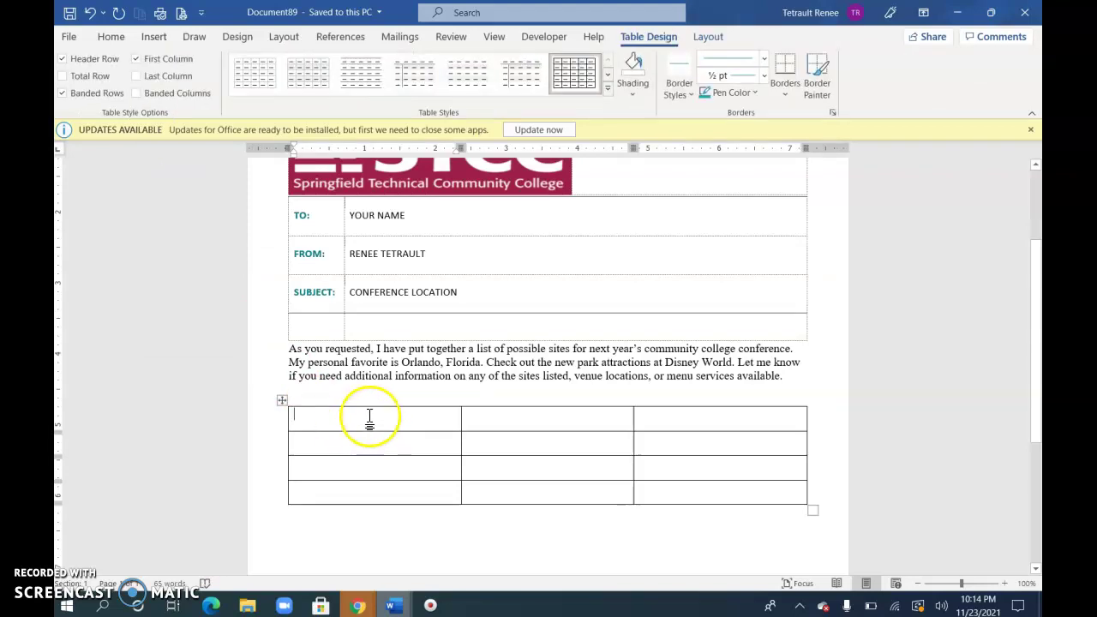
- Merge the table's first column into one cell and start the World Wide Web label
drag(369, 417, 371, 482)
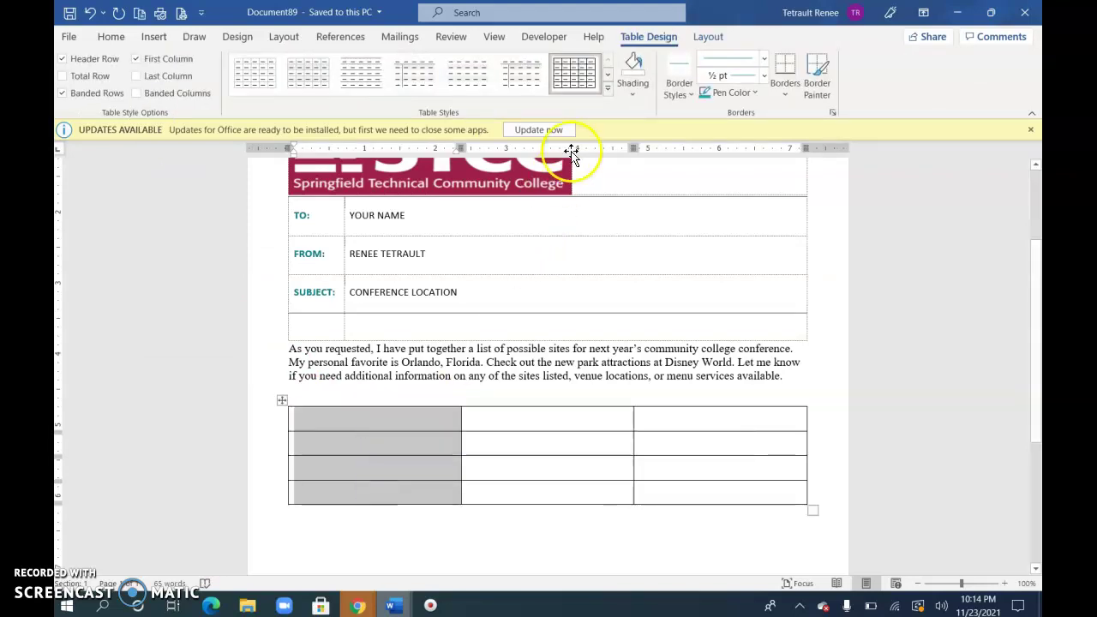
click(705, 36)
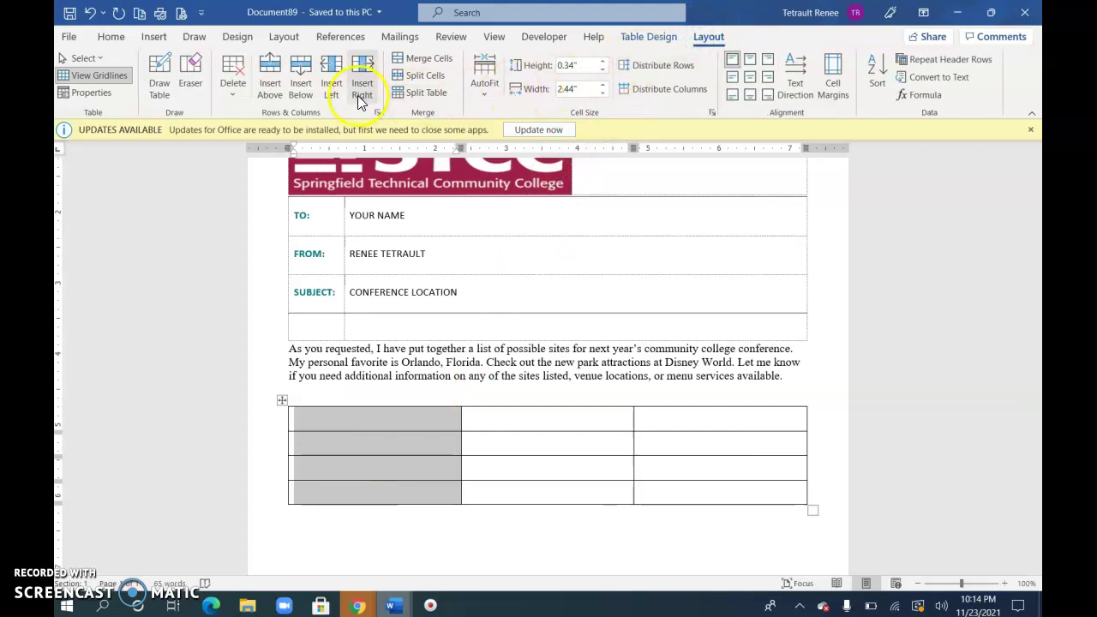
click(423, 58)
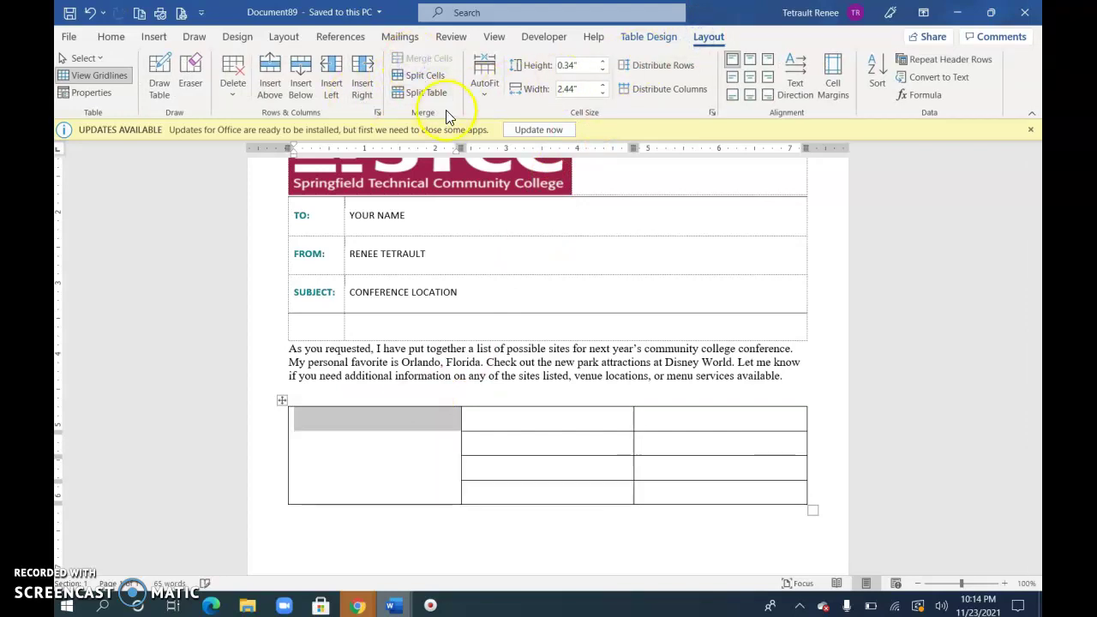
text(World Wide Web)
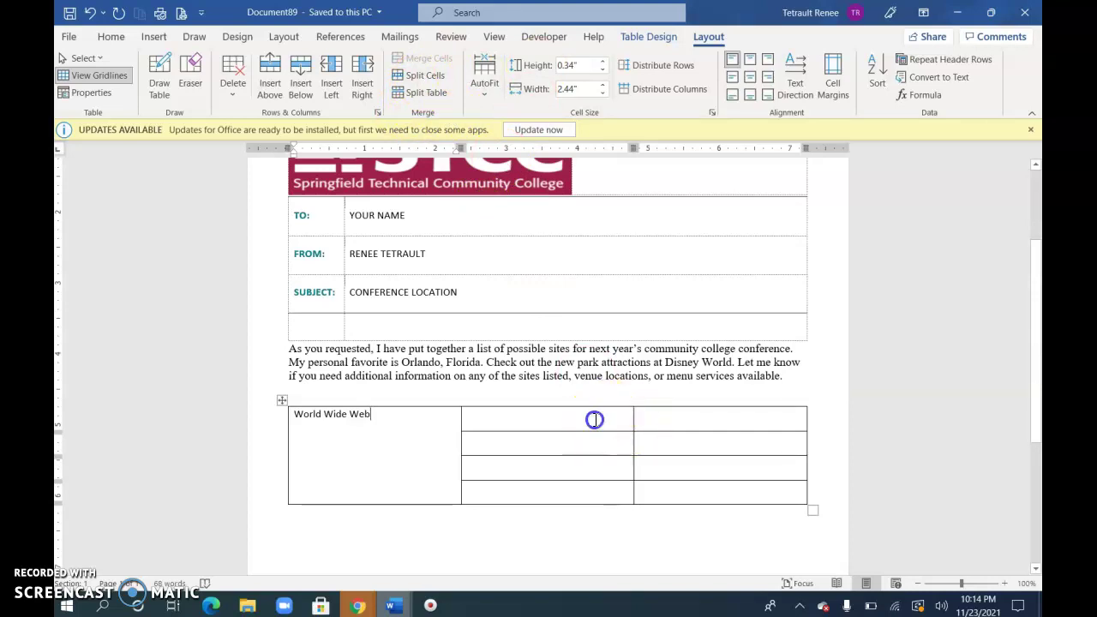
- Merge the top row's second and third cells into a single cell
drag(590, 417, 684, 417)
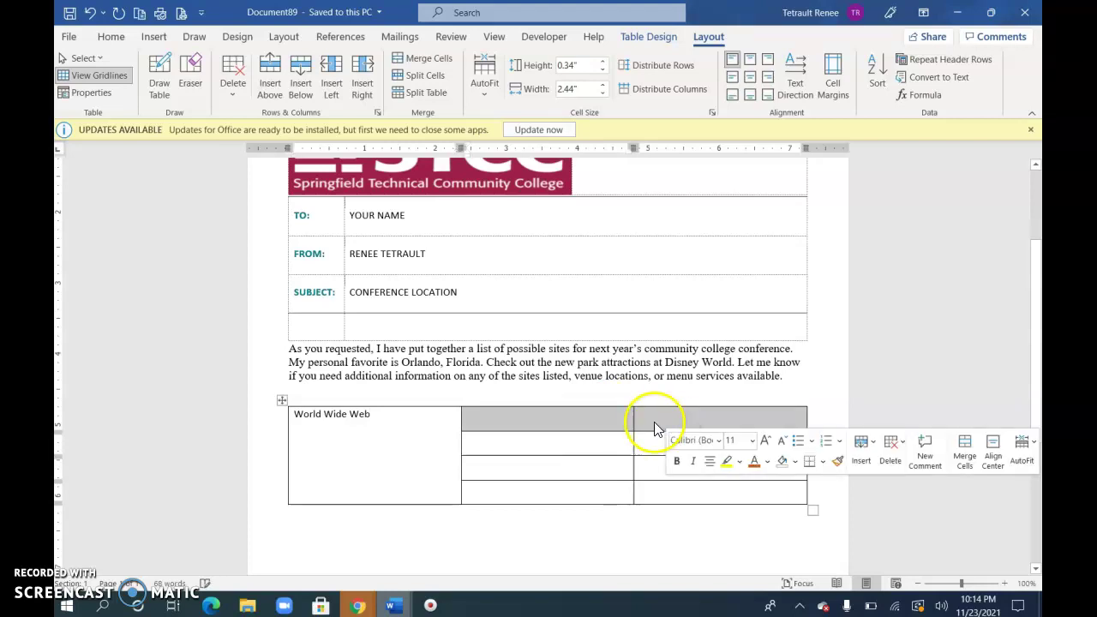
click(410, 61)
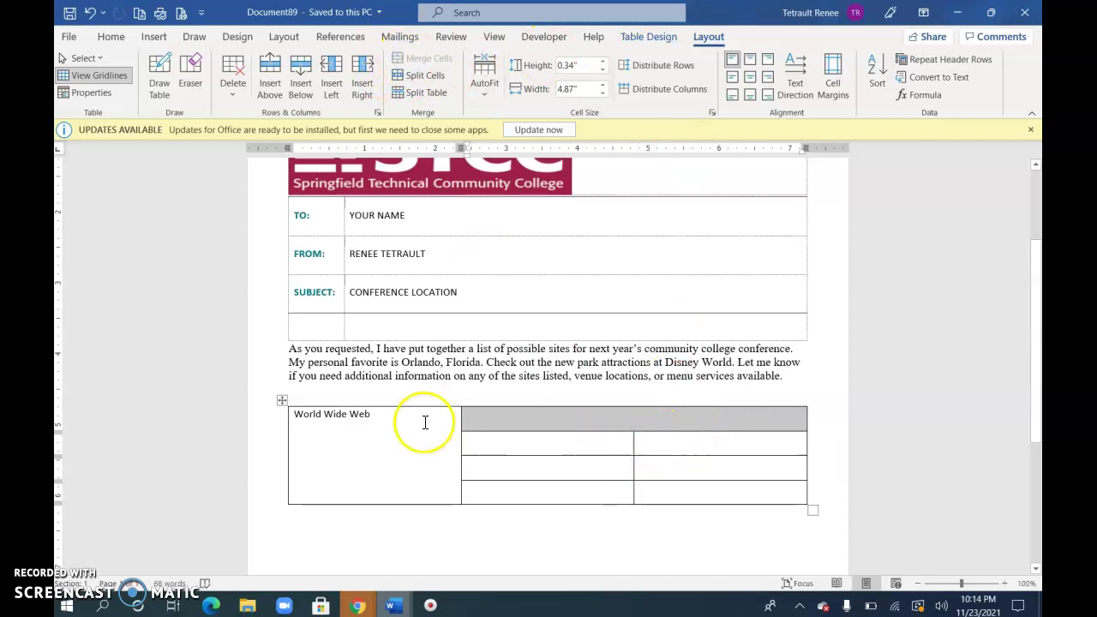
click(558, 446)
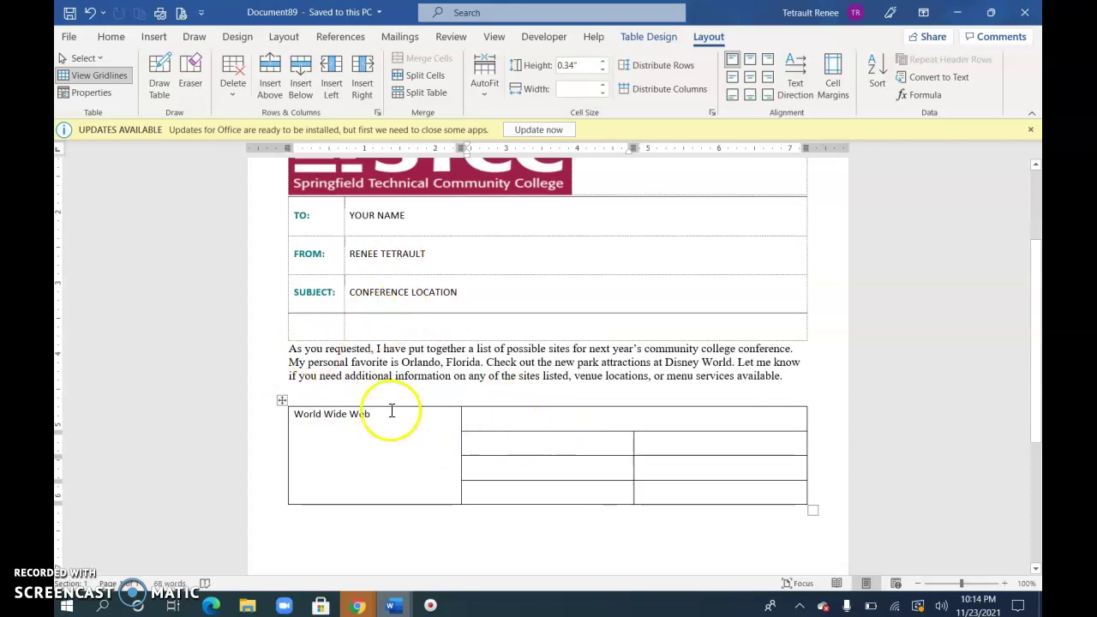
- Set the whole table's paragraph spacing after to 0 pt so its rows shrink
click(282, 400)
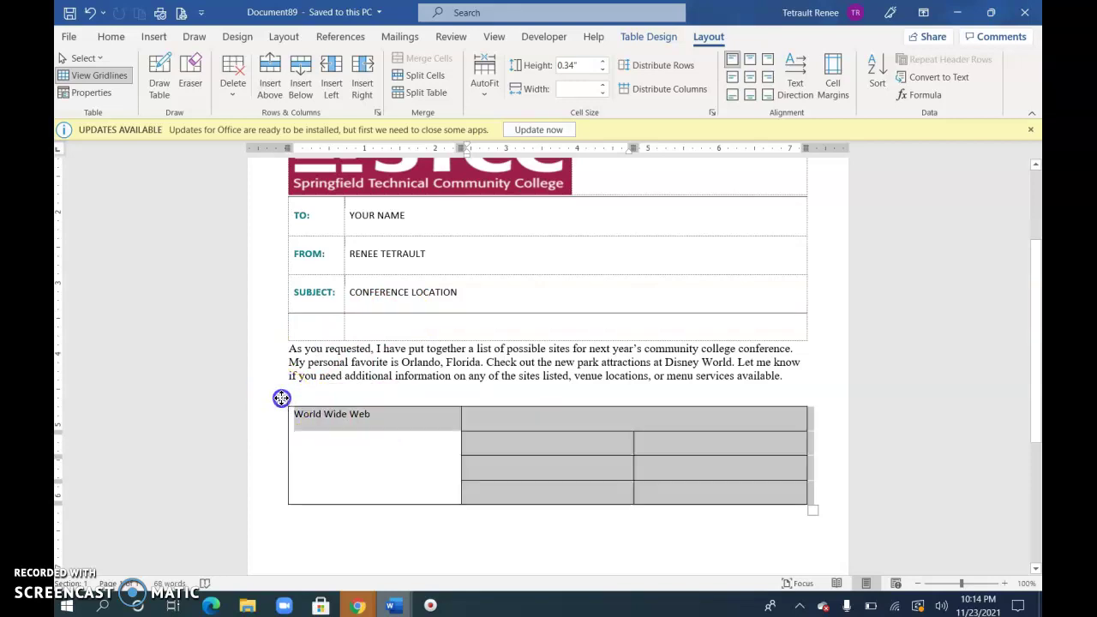
click(110, 37)
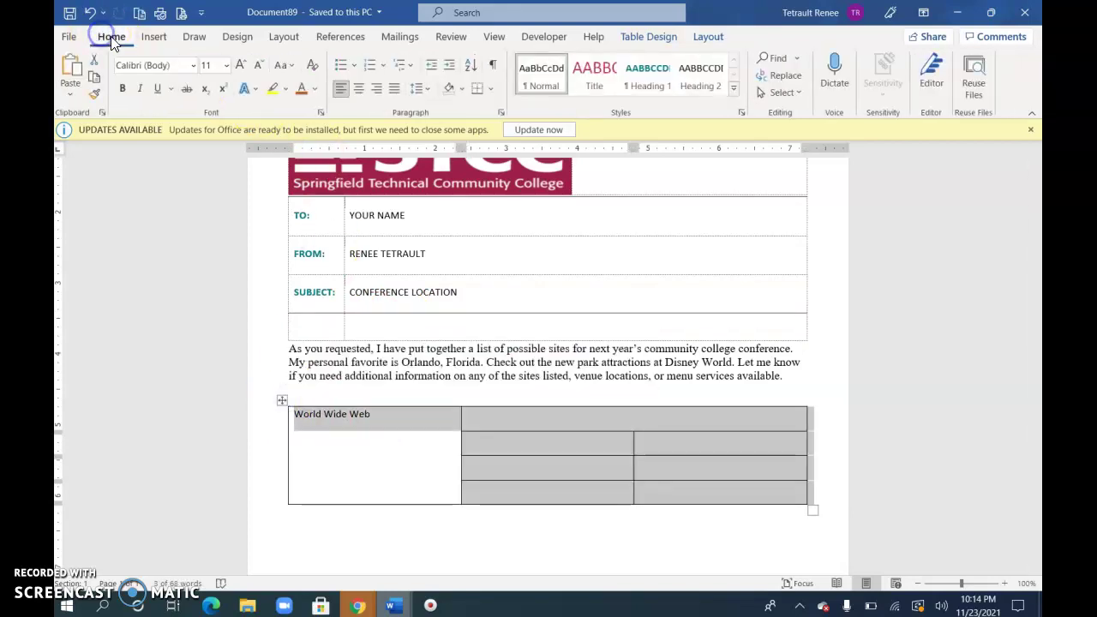
click(502, 112)
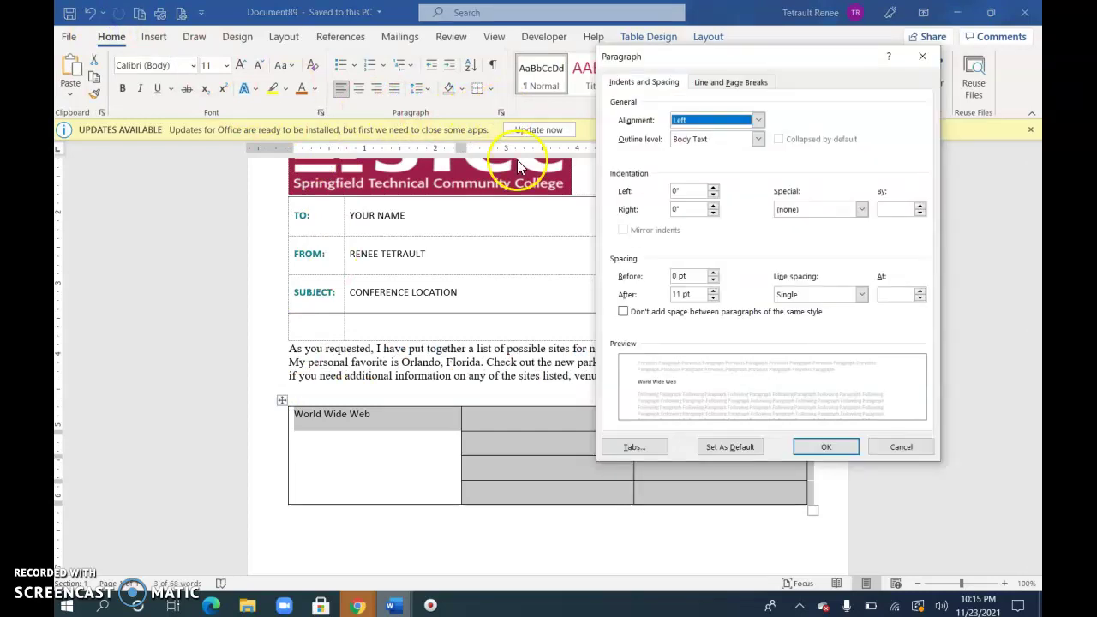
click(713, 298)
click(713, 298)
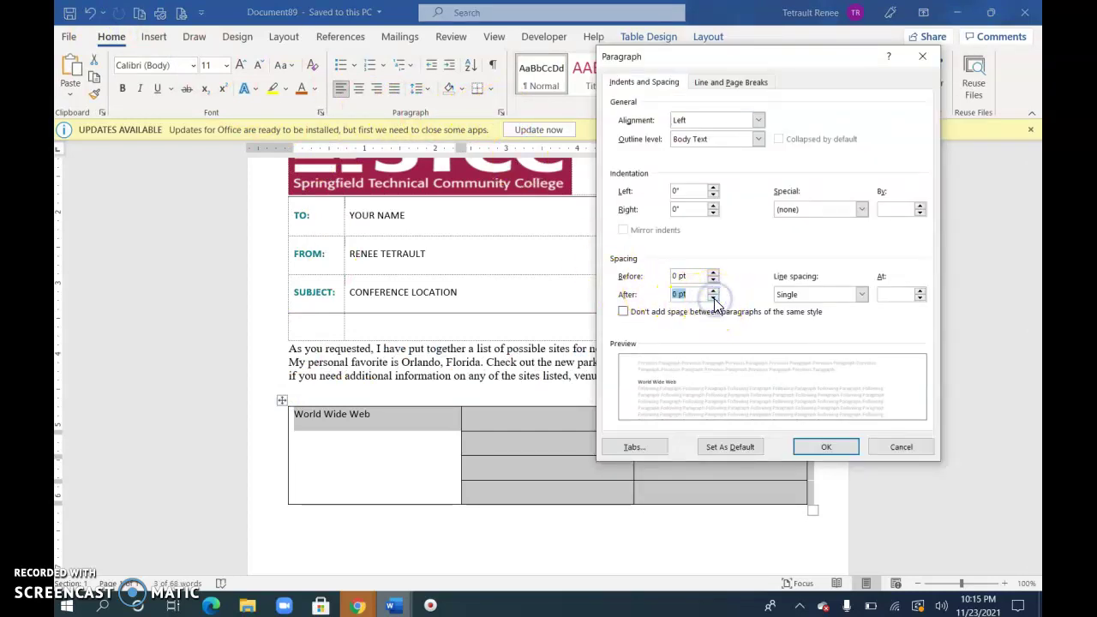
click(843, 446)
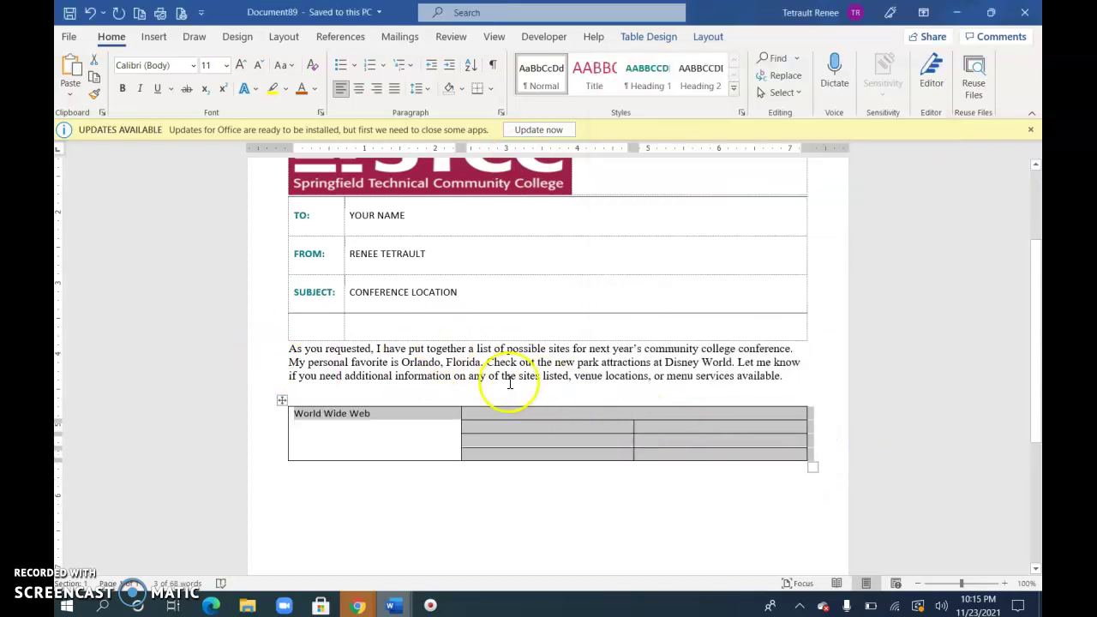
- Set the height of every table row to 0.4"
click(708, 36)
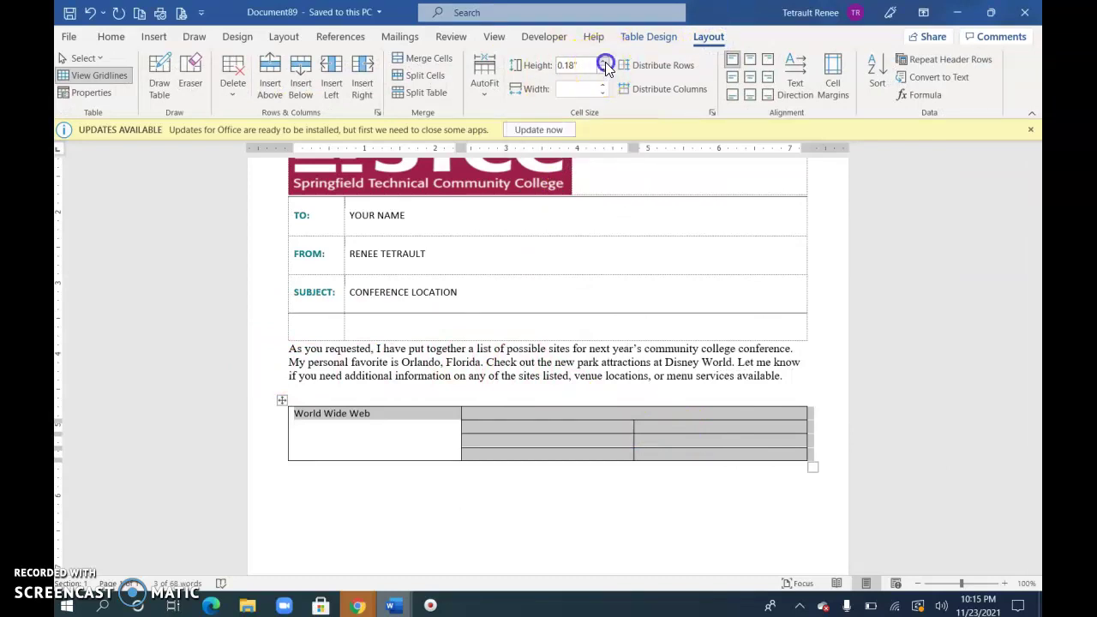
click(603, 62)
click(604, 63)
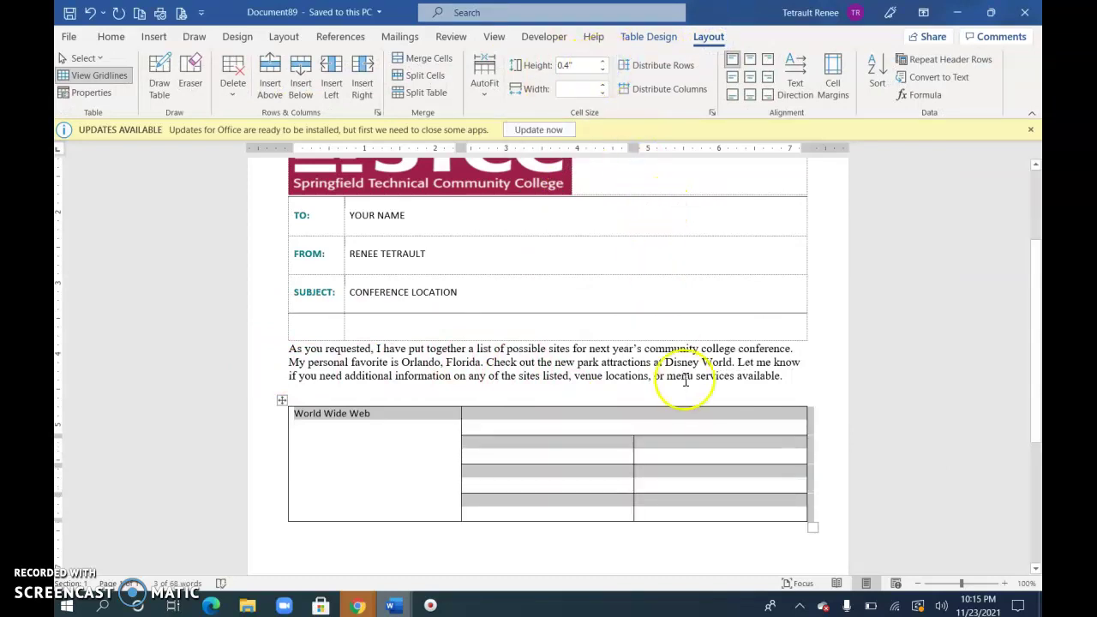
- Deselect the table and put the cursor in row 2's right-hand cell
click(686, 454)
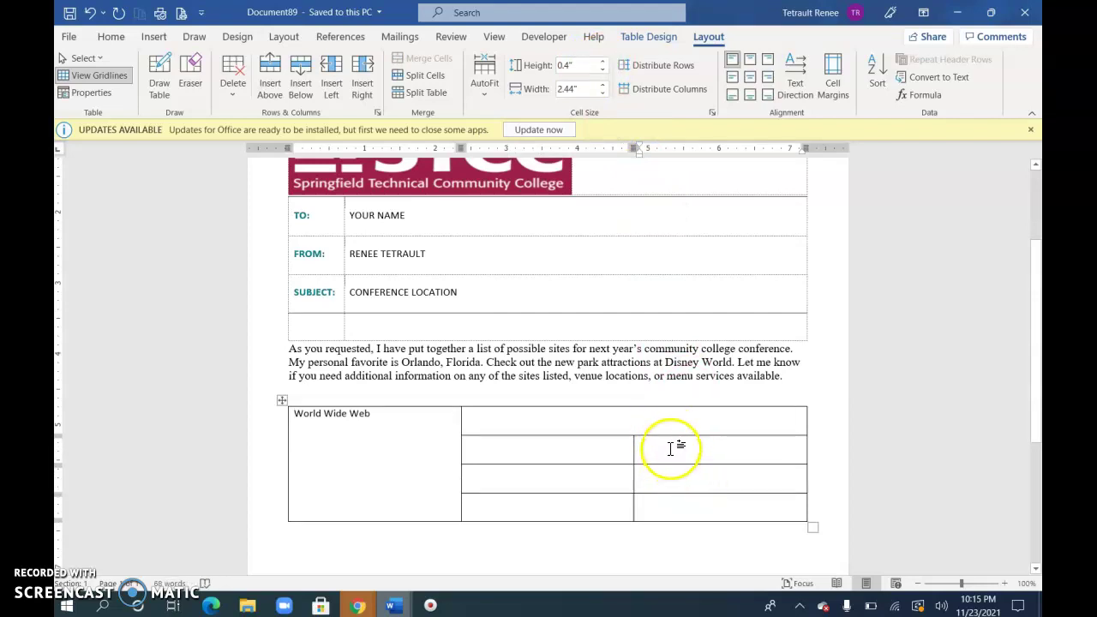
click(588, 450)
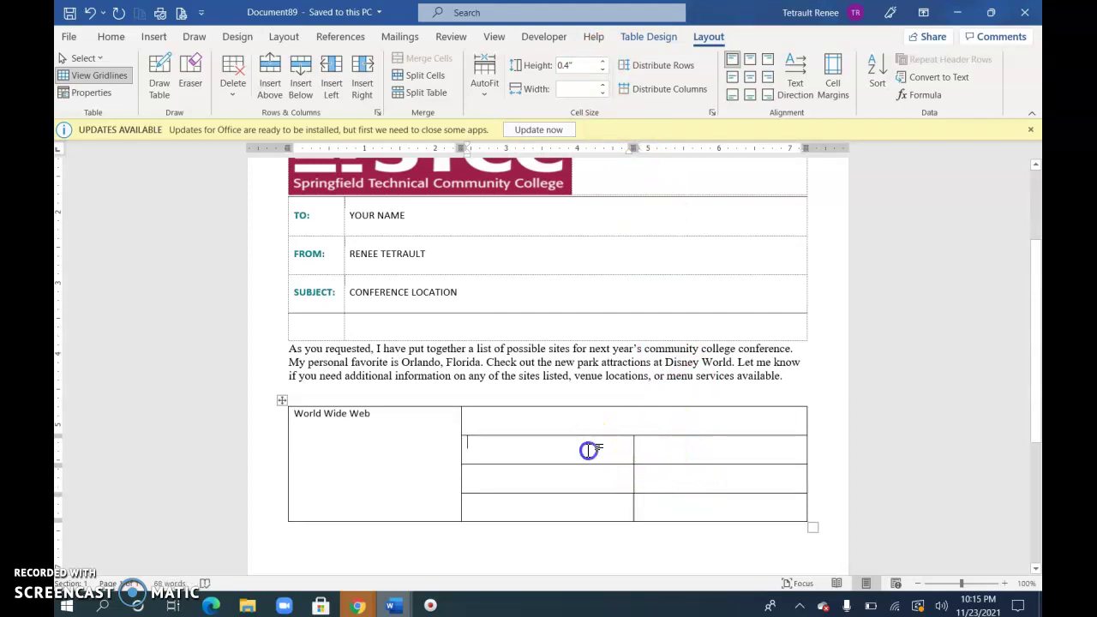
click(666, 445)
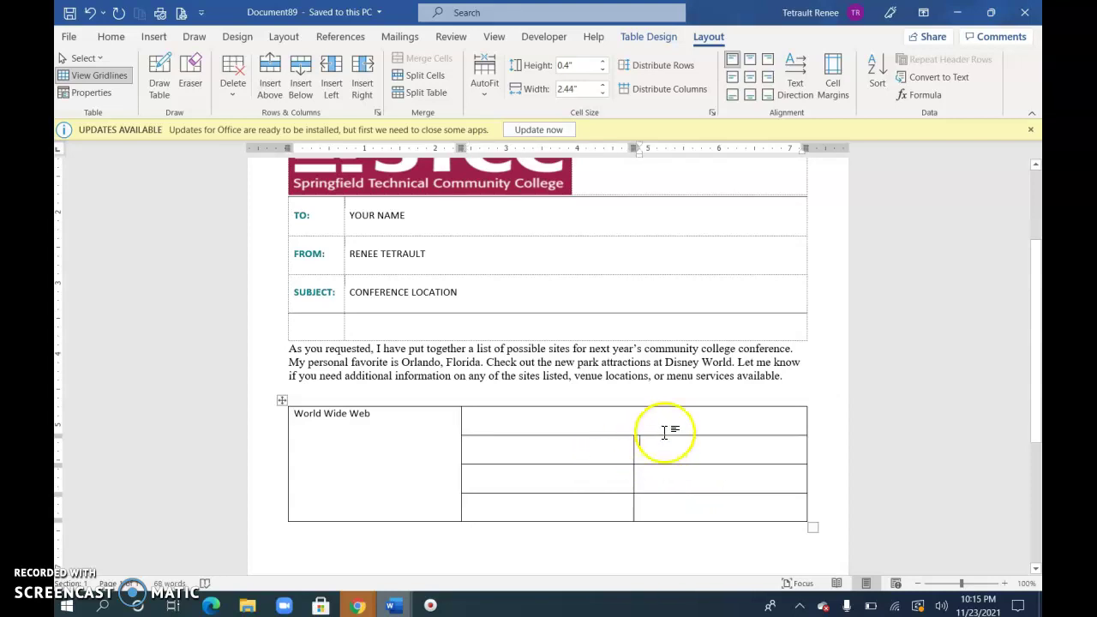
- Split the right-hand cells of rows 2, 3 and 4 each into 2 rows, repeating with F4
click(420, 77)
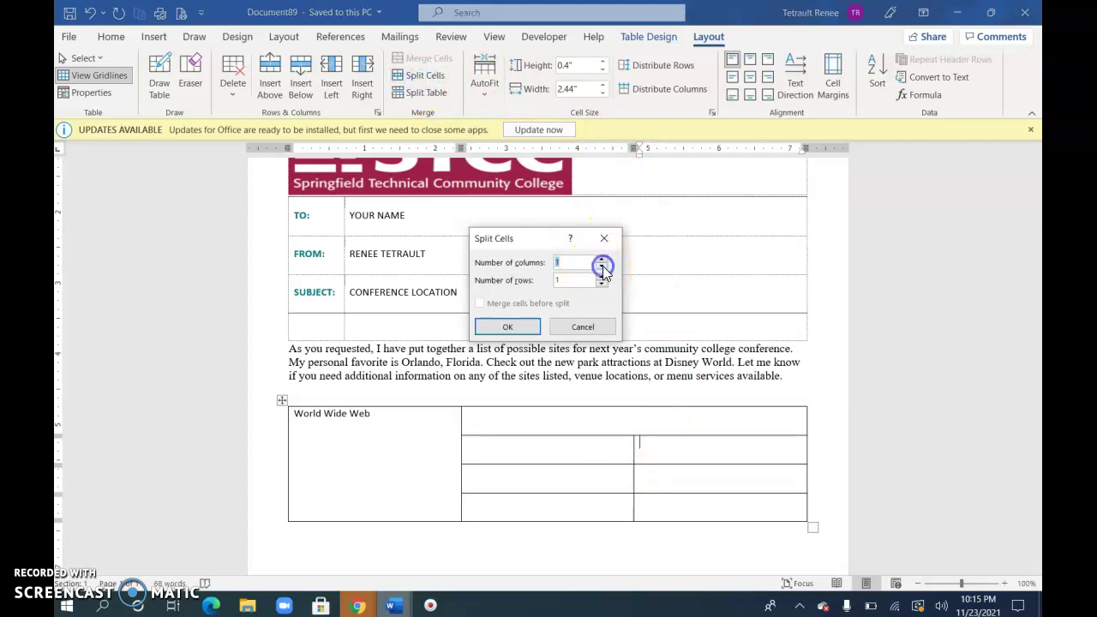
click(529, 328)
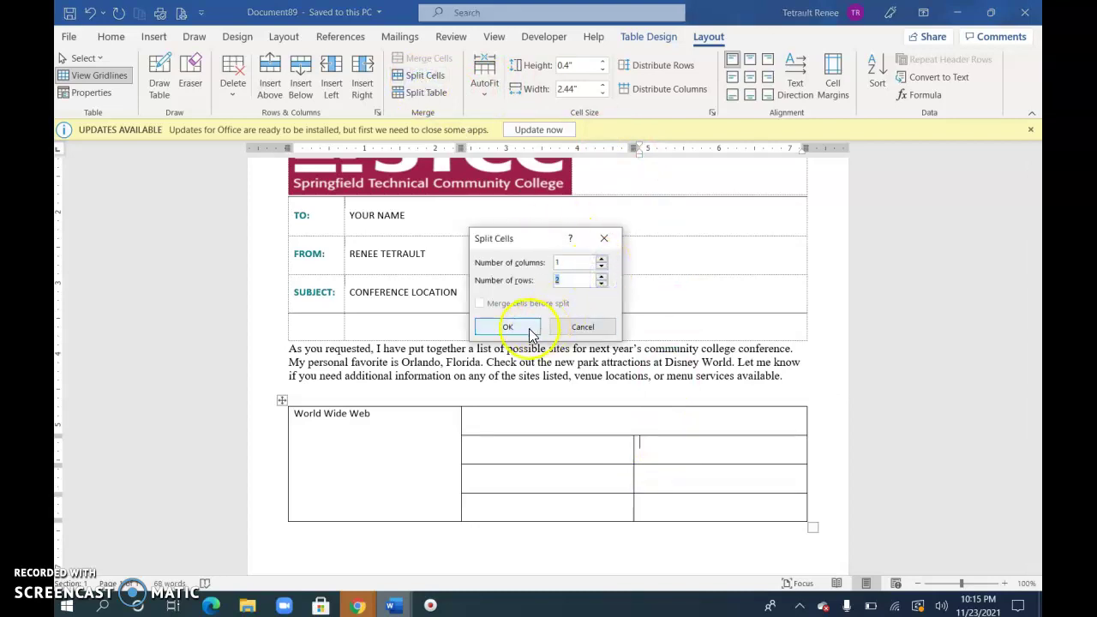
click(663, 479)
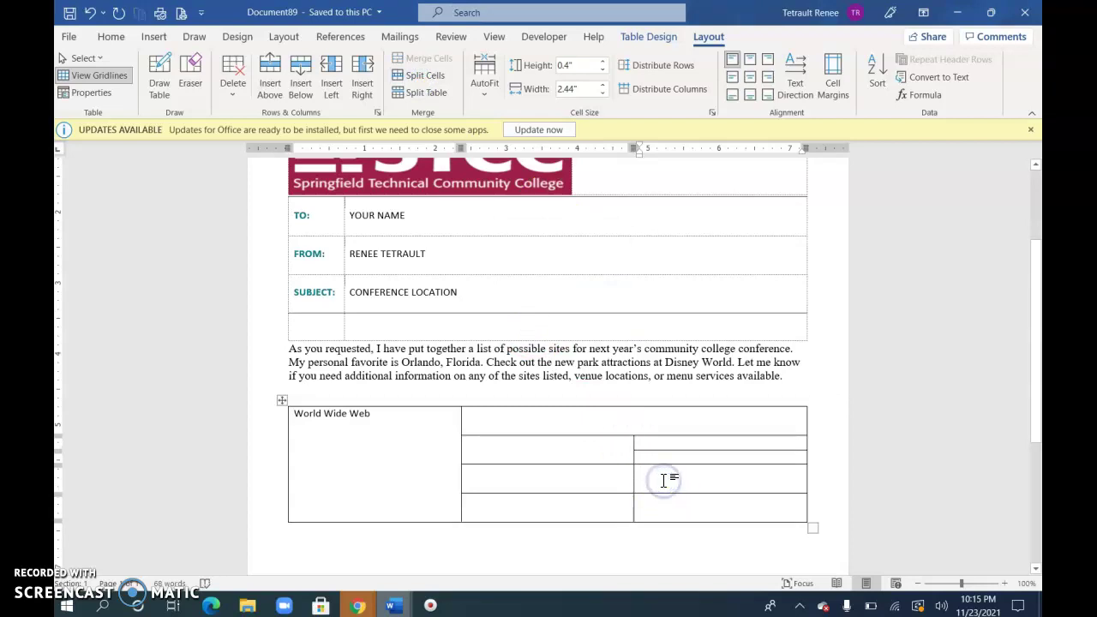
key(F4)
click(673, 512)
key(F4)
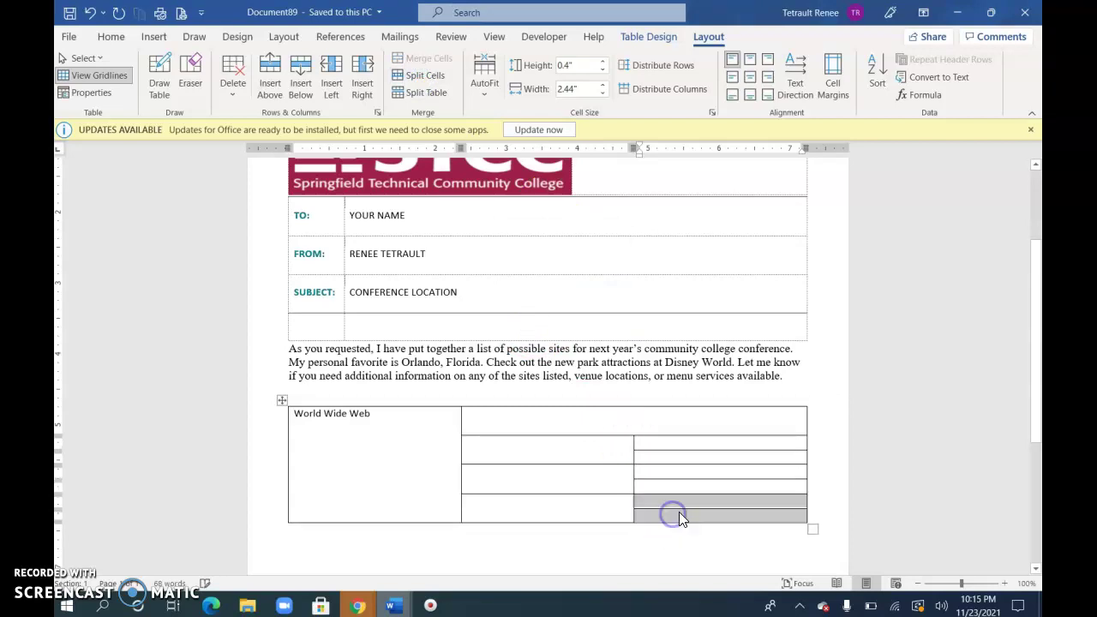
- Reset every table row to 0.4" high after the split
click(278, 400)
click(604, 69)
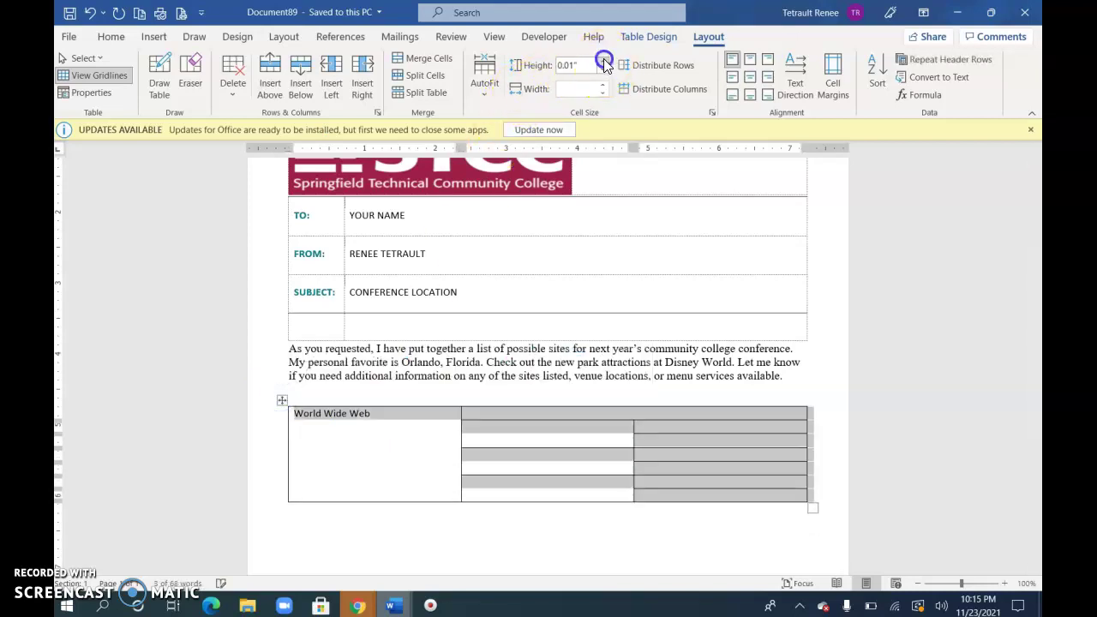
click(604, 65)
click(604, 64)
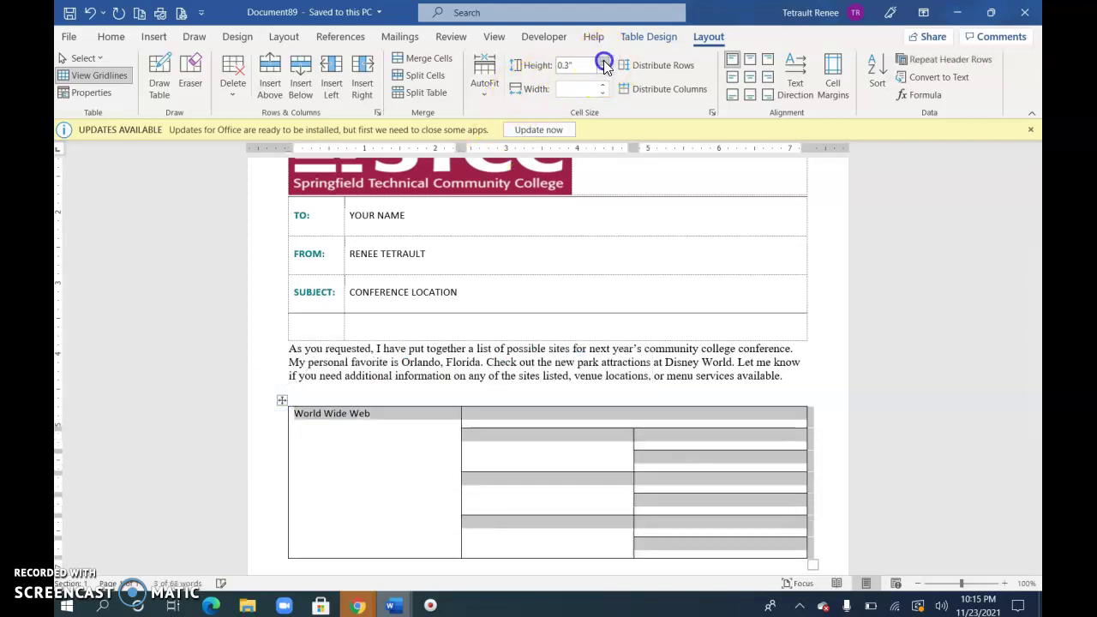
click(587, 448)
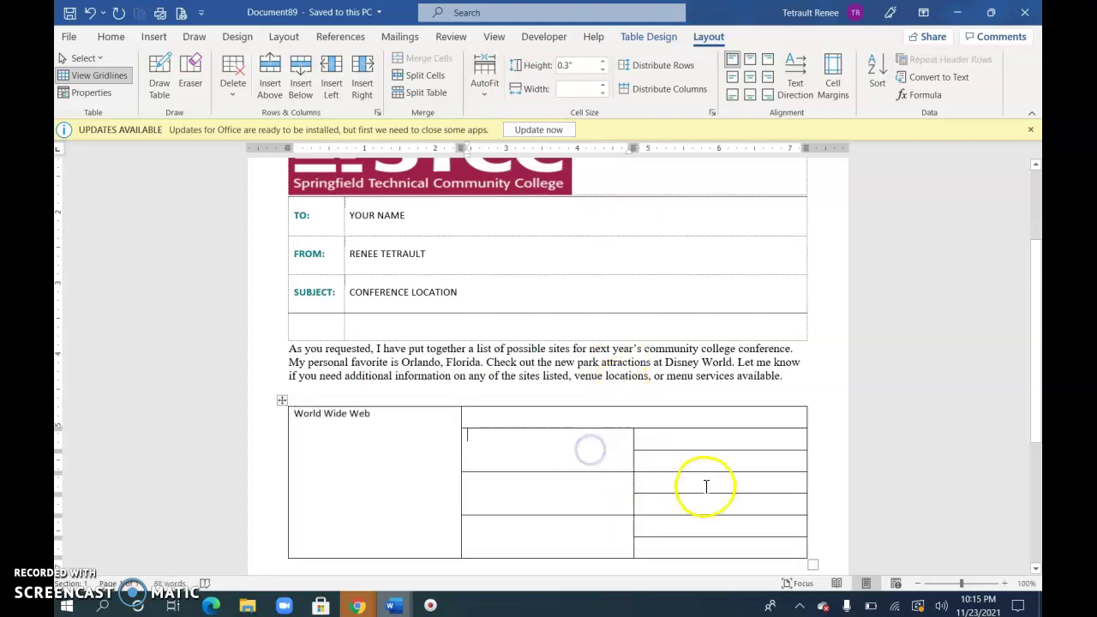
scroll(705, 488, down, 1)
scroll(705, 488, up, 1)
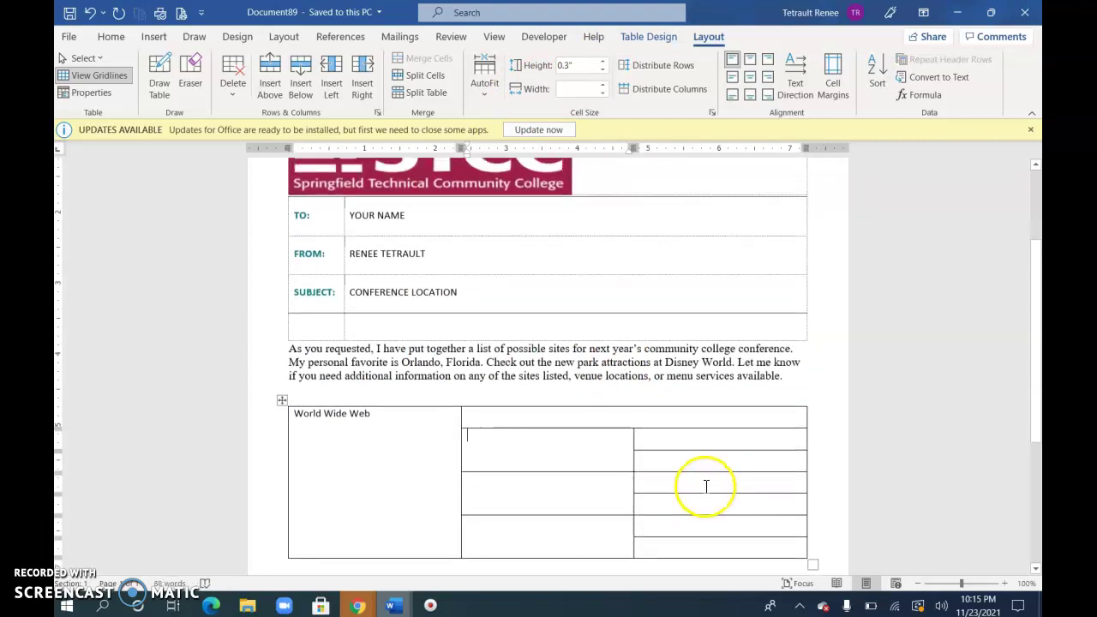
click(281, 400)
click(604, 64)
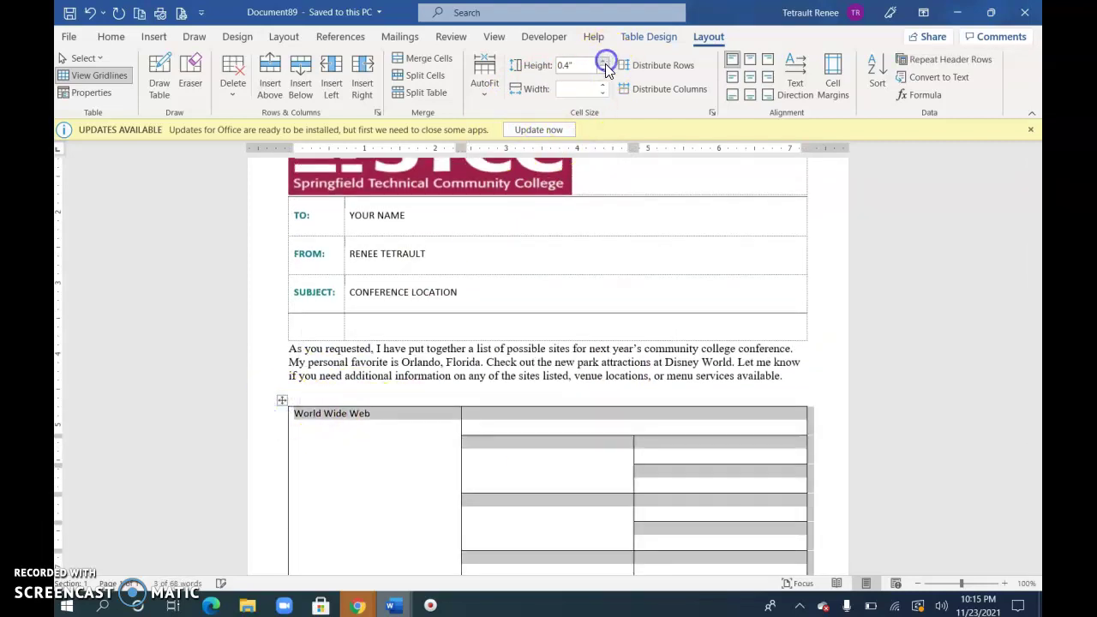
click(614, 488)
- Increase all the conference sites table text from 11 pt to 16 pt
scroll(588, 477, down, 3)
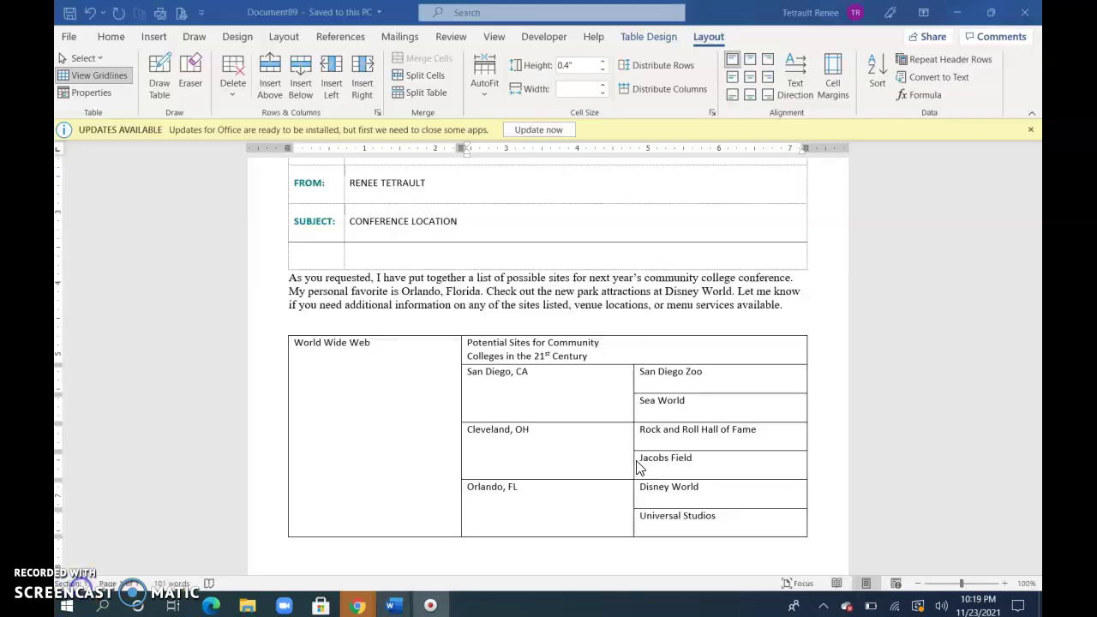
click(283, 333)
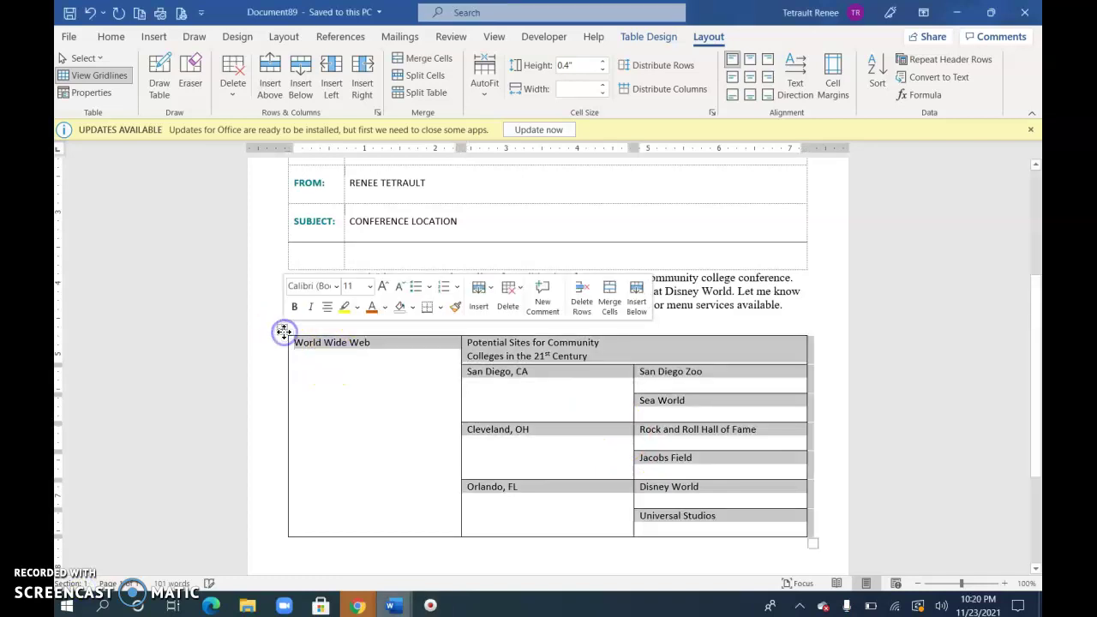
click(112, 36)
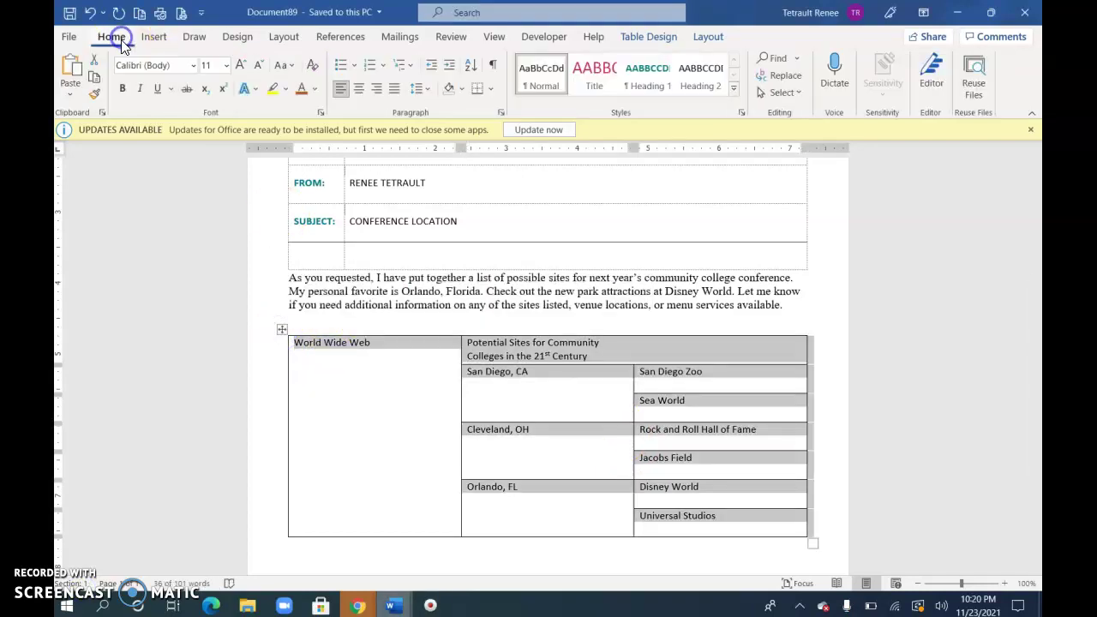
click(240, 66)
click(240, 66)
click(240, 66)
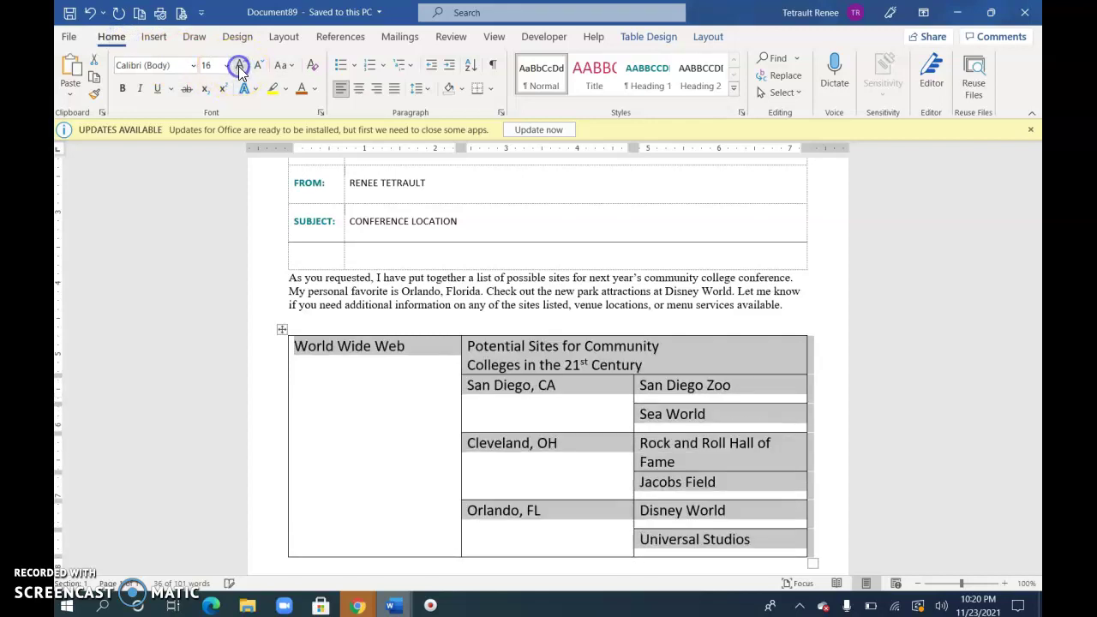
click(409, 351)
scroll(440, 350, down, 3)
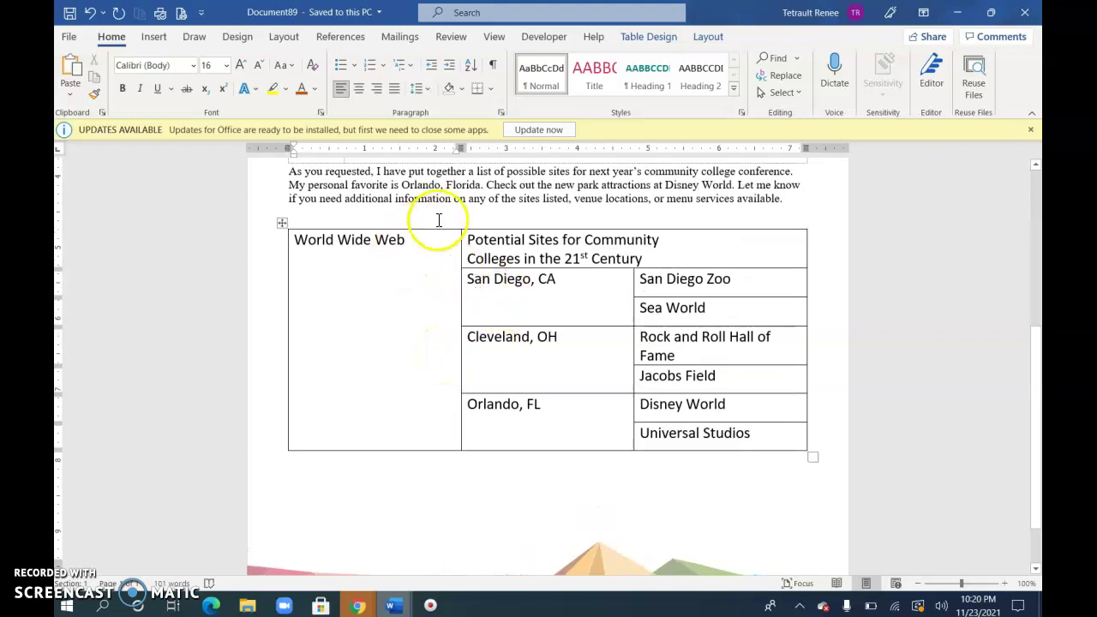
- Rotate 'World Wide Web' to read bottom to top, centre it, and narrow its column
click(706, 38)
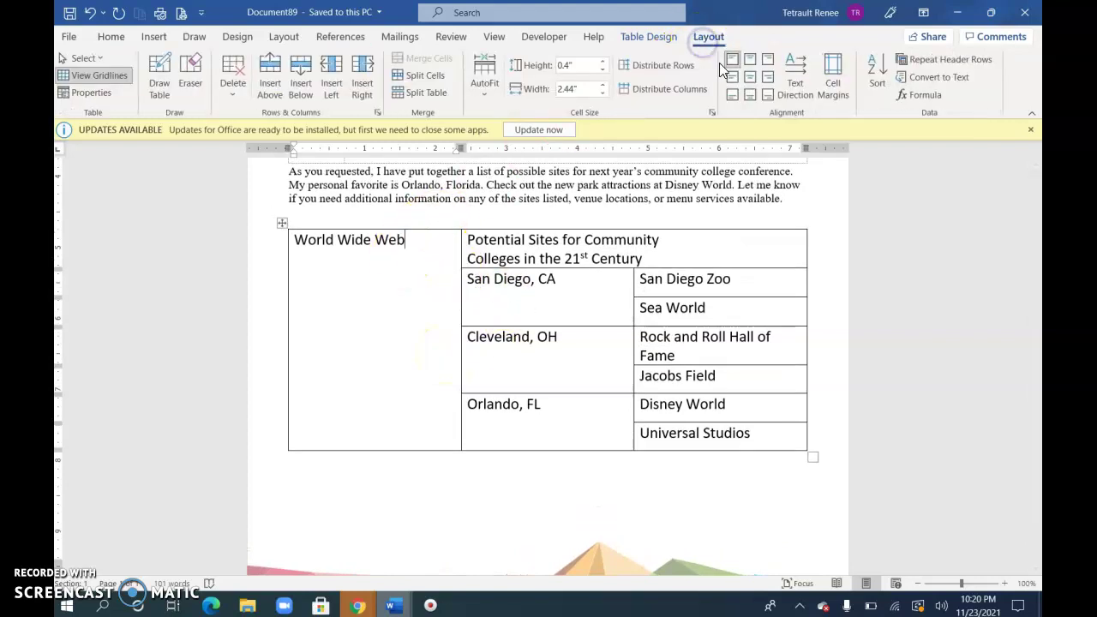
click(804, 78)
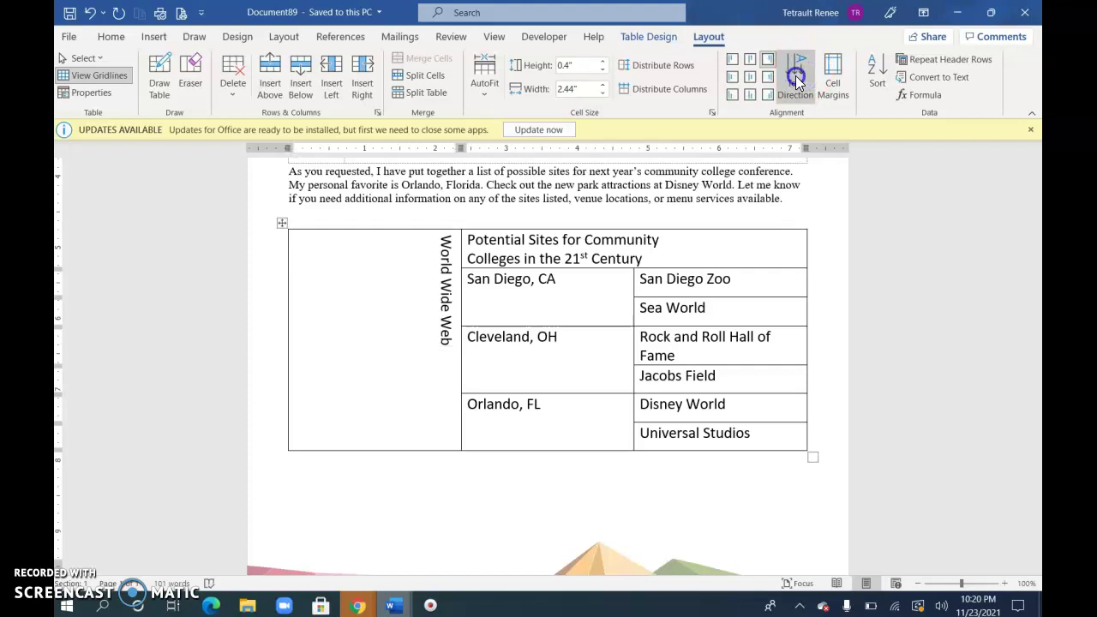
click(804, 77)
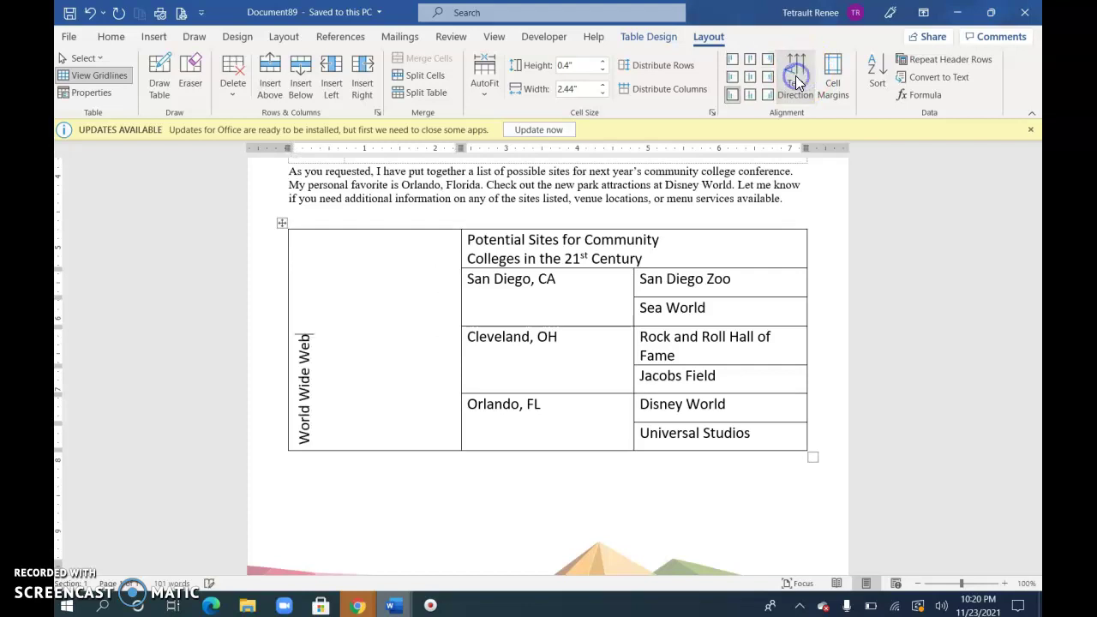
click(749, 78)
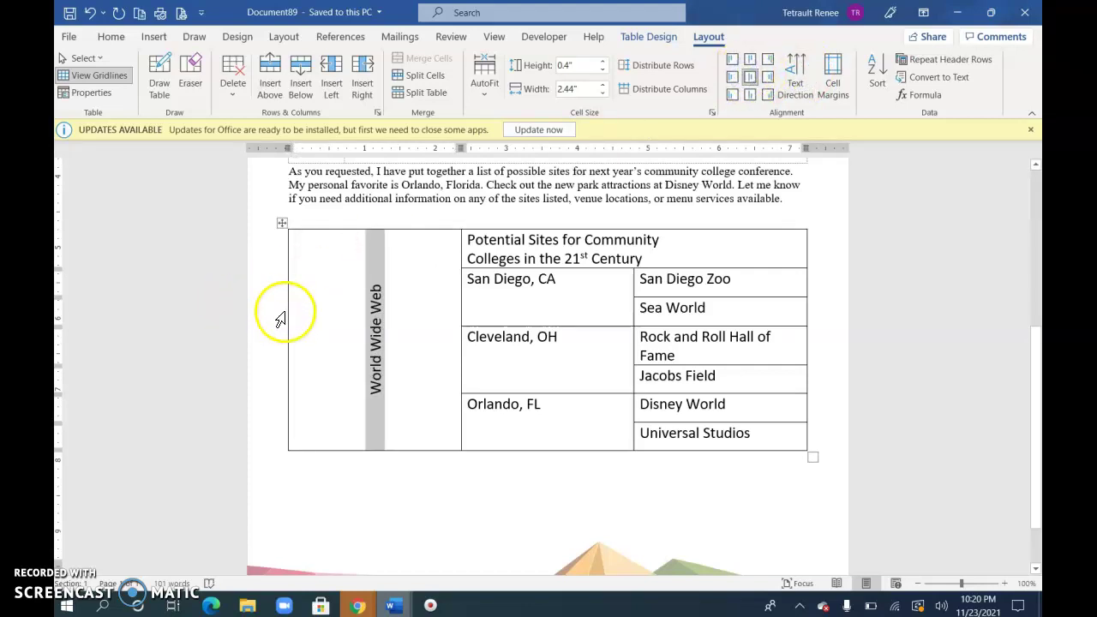
drag(287, 313, 392, 320)
click(656, 246)
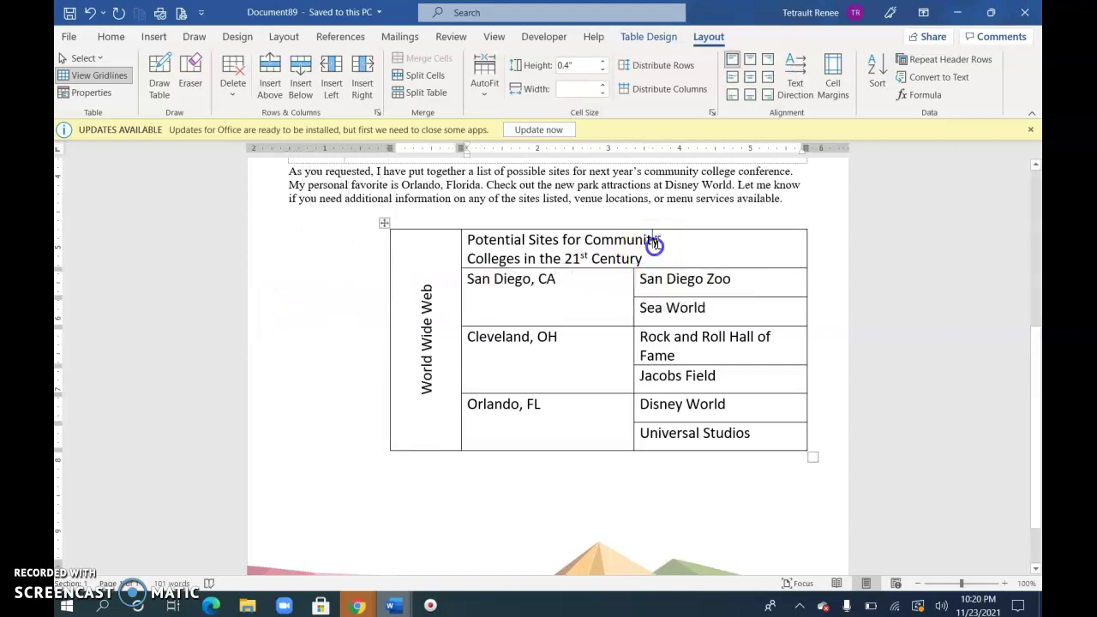
- Centre the title and vertically centre the city and attraction cells, left-aligned
click(751, 92)
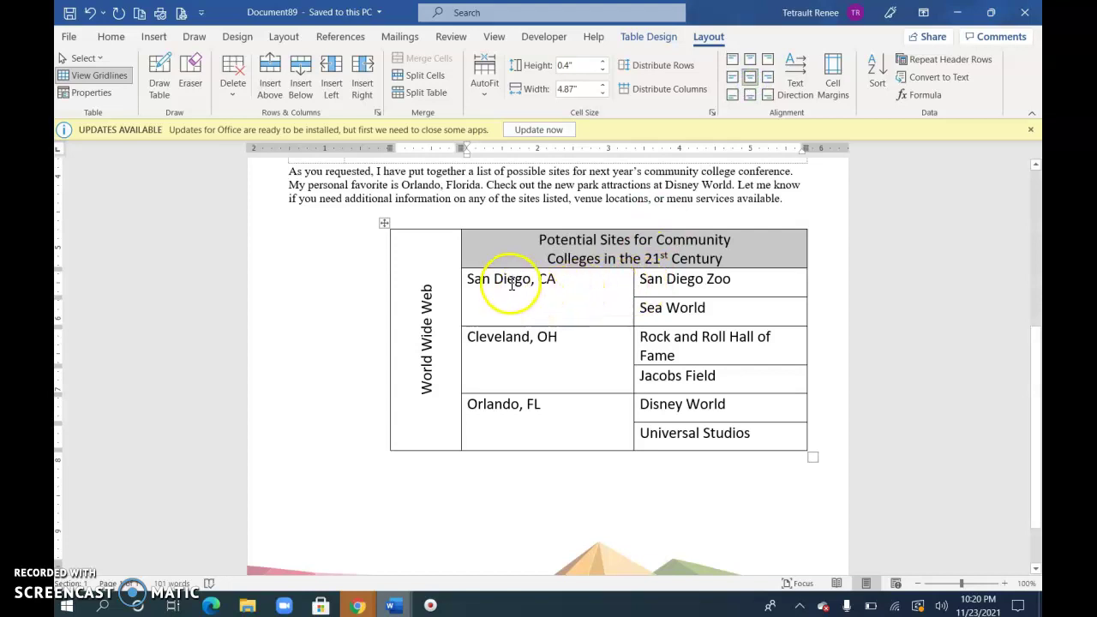
mouse_move(511, 283)
mouse_down()
mouse_move(528, 372)
mouse_move(674, 428)
mouse_up()
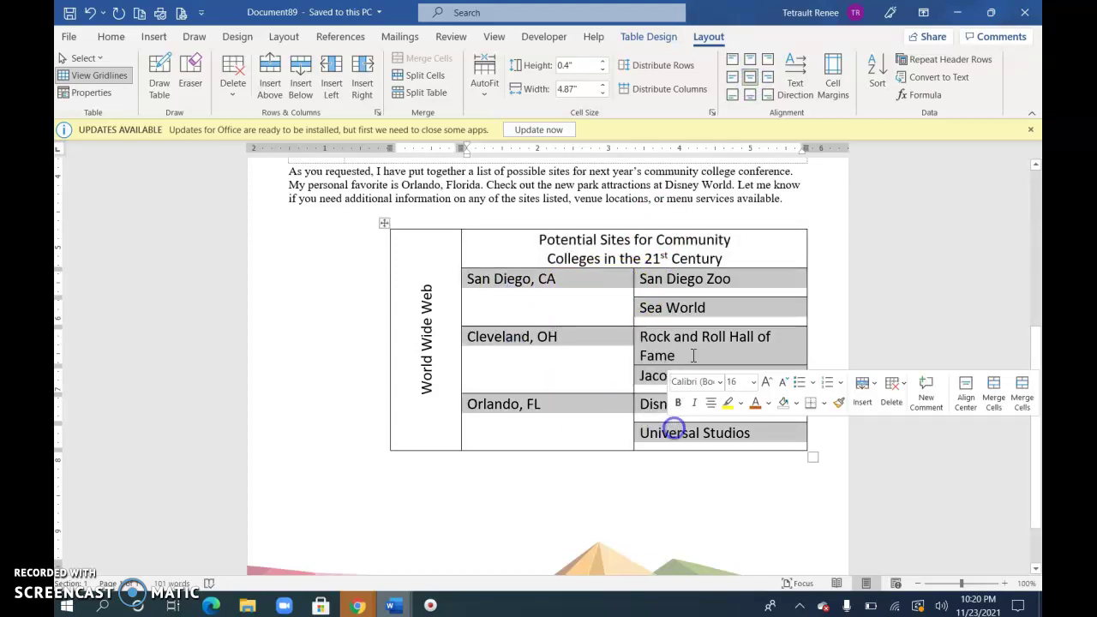
click(732, 77)
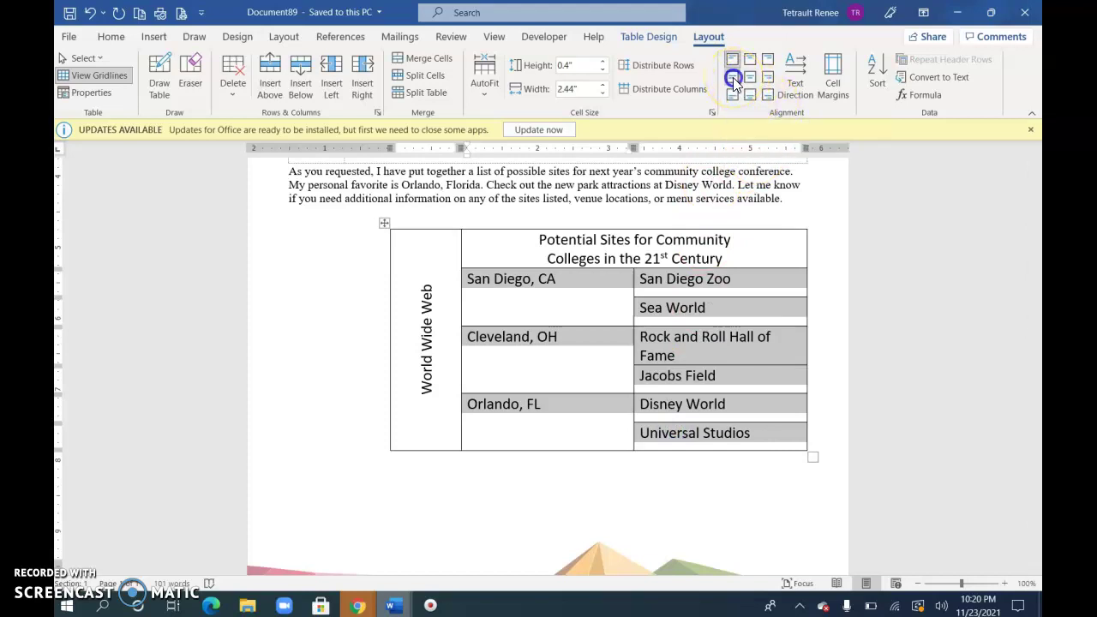
click(580, 364)
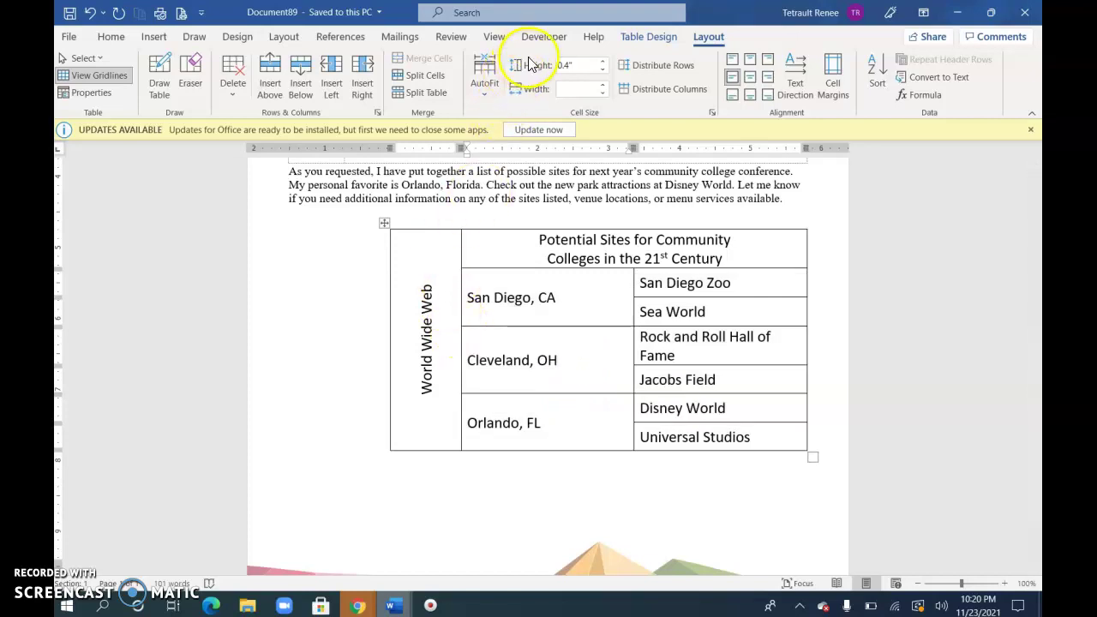
- Apply the Grid Table 4 - Accent 1 teal table style
click(647, 37)
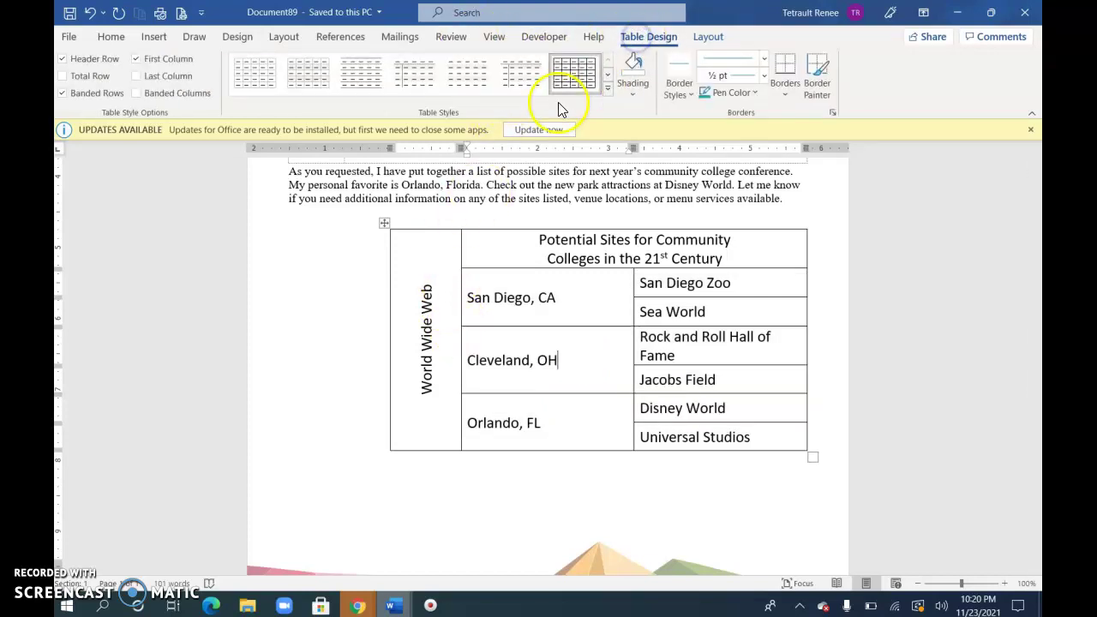
click(609, 90)
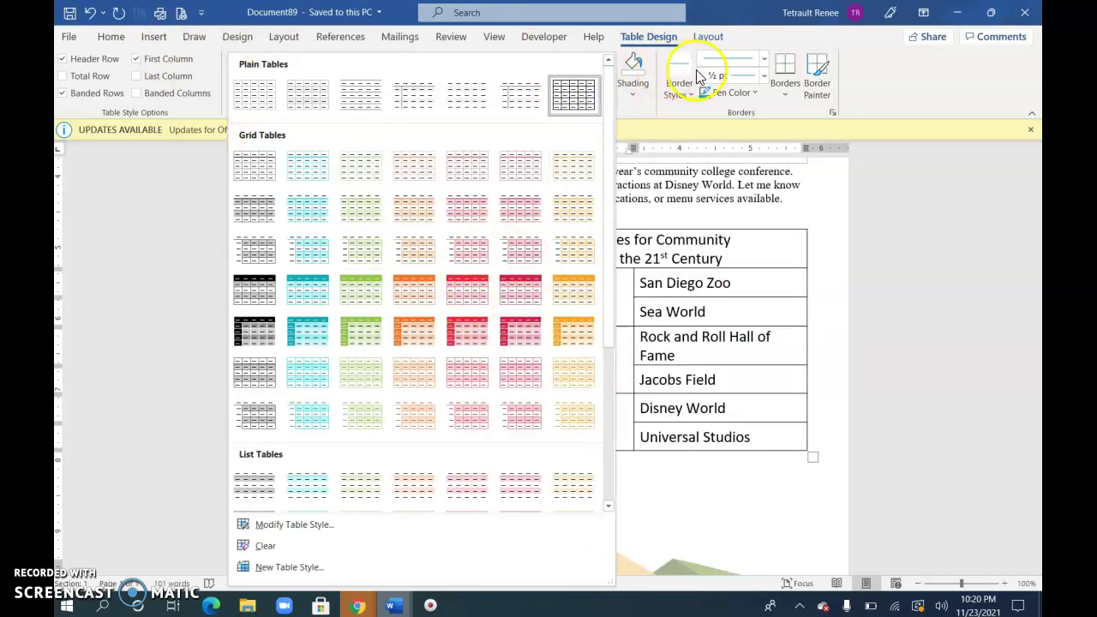
click(299, 302)
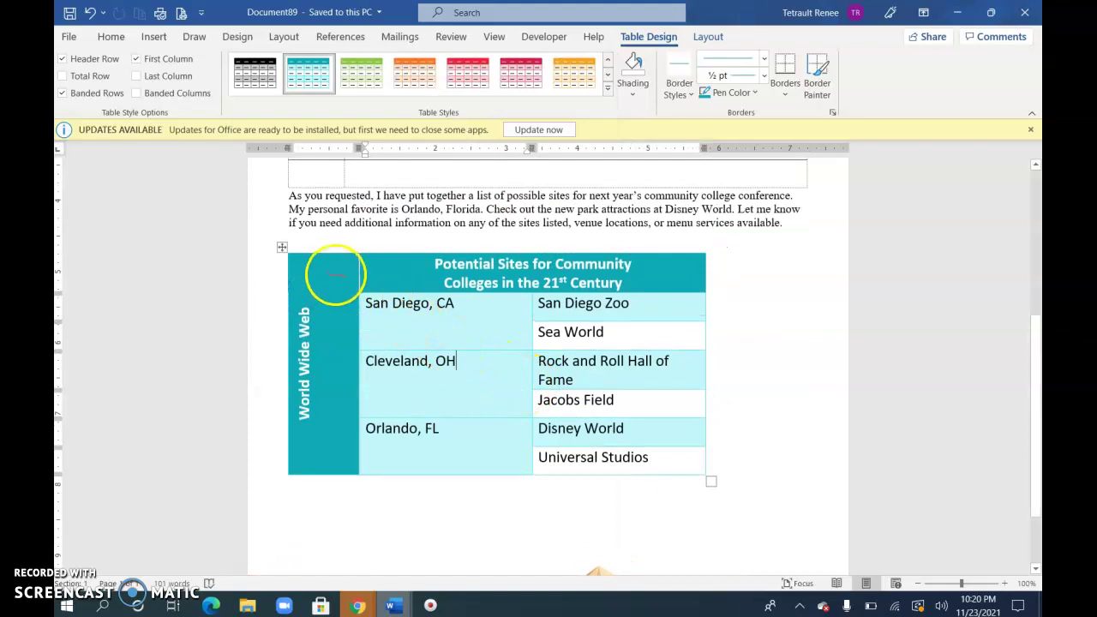
- Centre the vertical 'World Wide Web' text in its cell
click(309, 358)
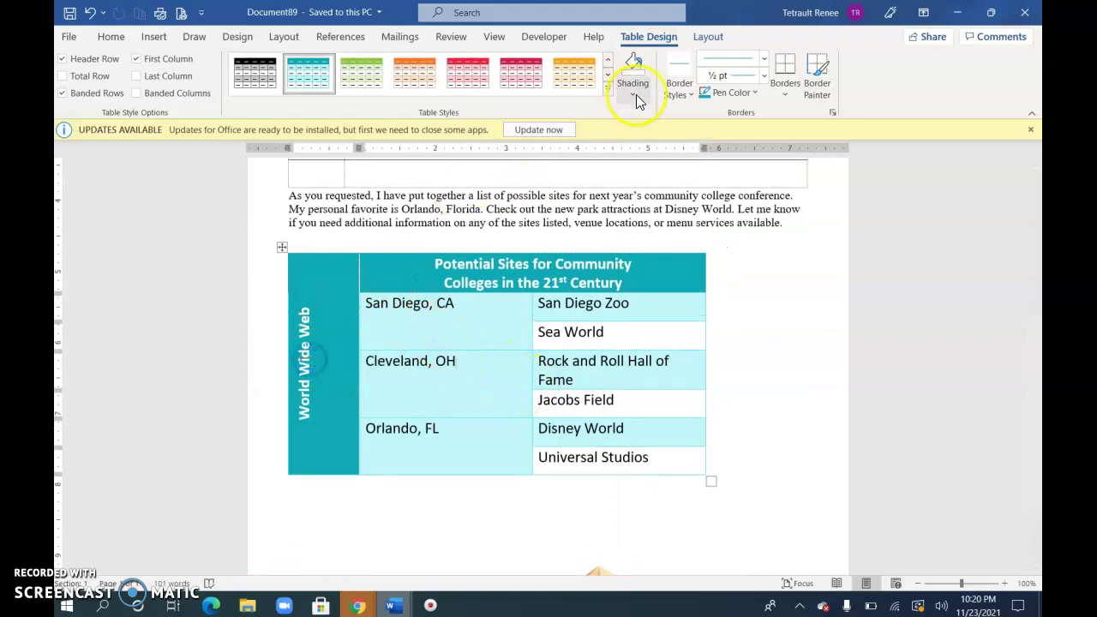
click(705, 36)
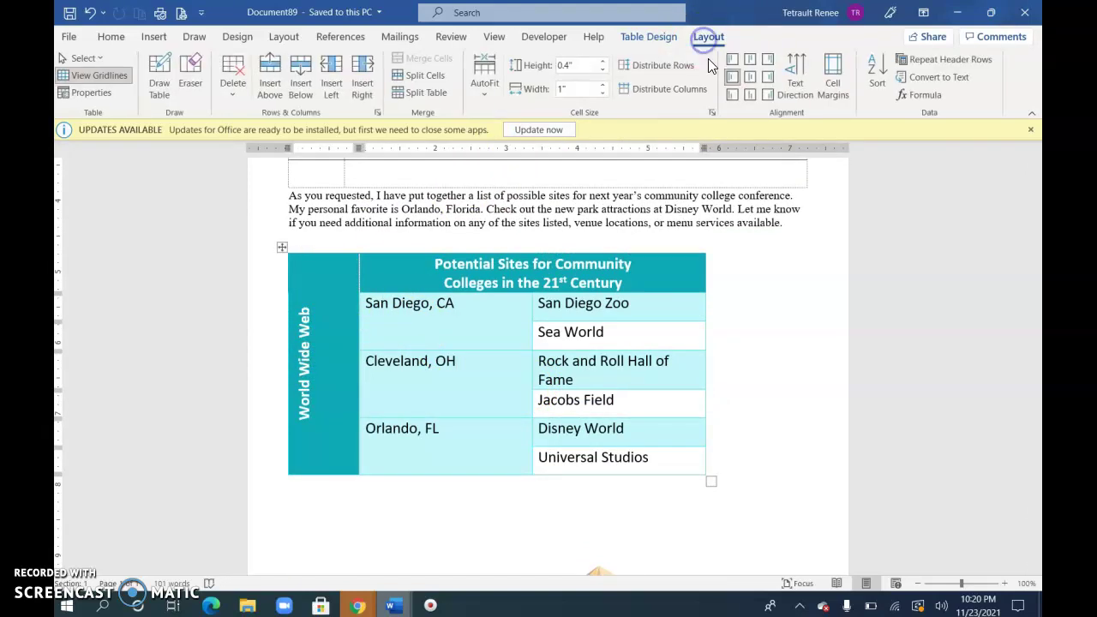
click(752, 79)
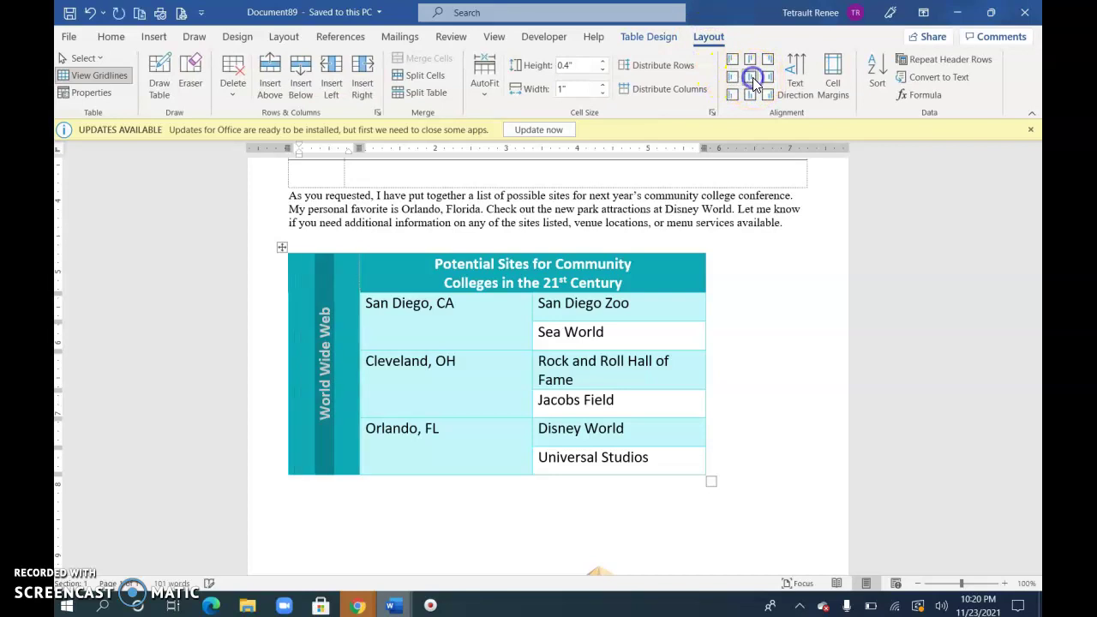
- Narrow the city and World Wide Web columns and right edge, then move the table beside the opening paragraph
click(283, 249)
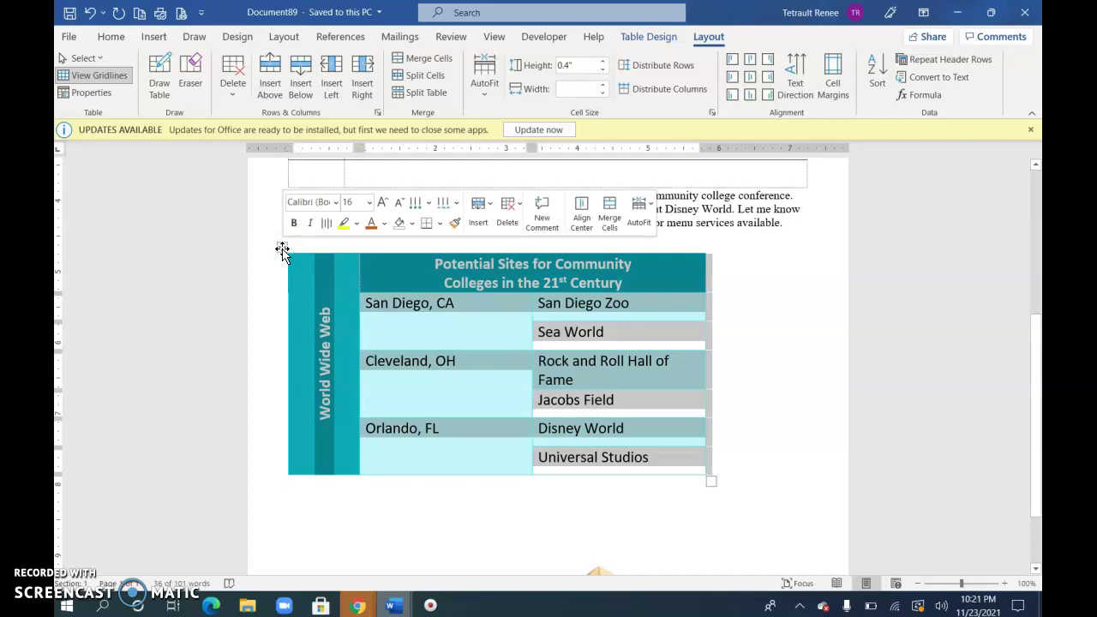
drag(283, 250, 384, 250)
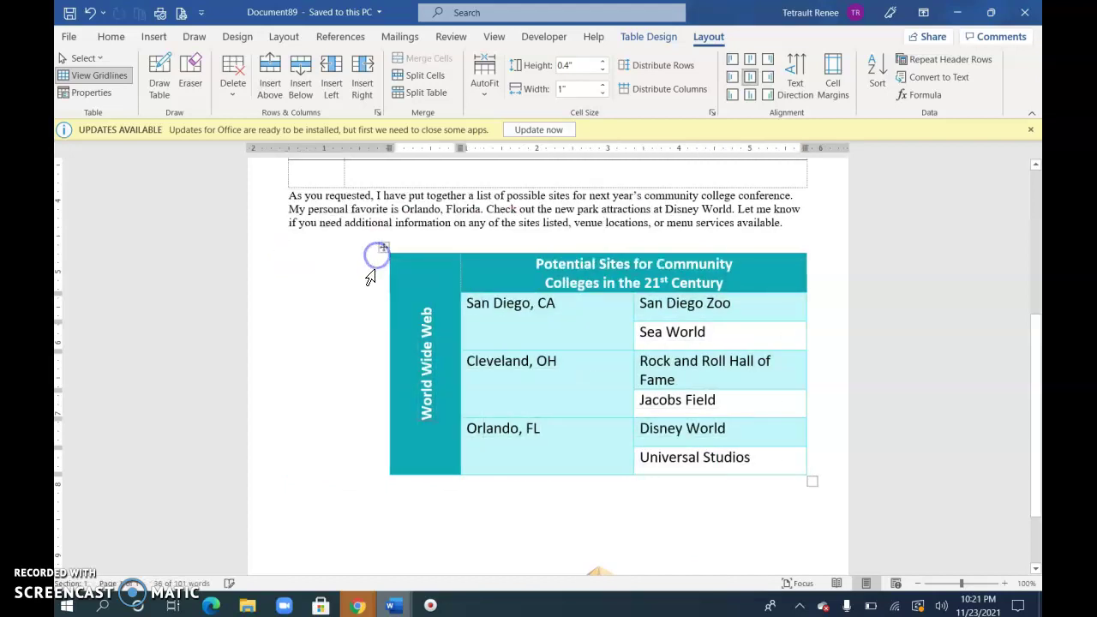
drag(631, 313, 598, 313)
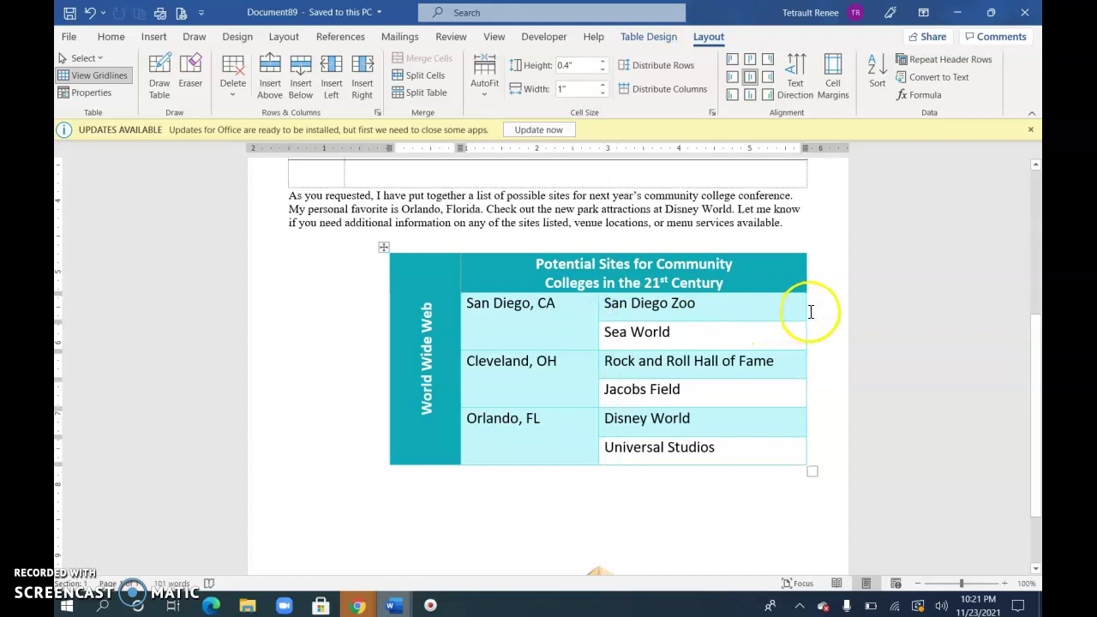
drag(805, 309, 763, 314)
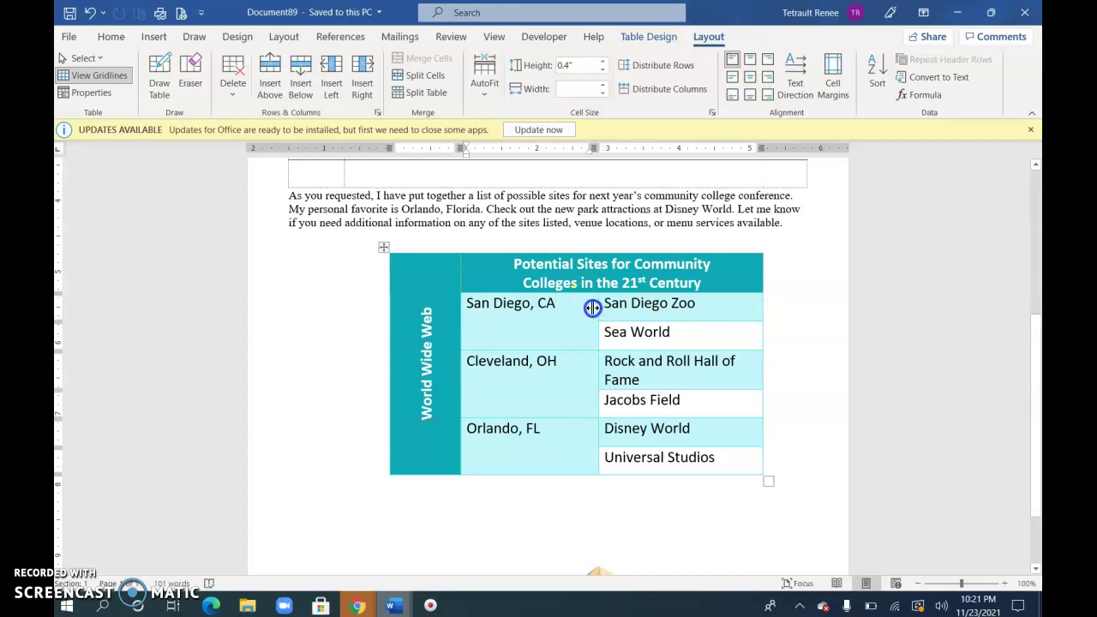
drag(592, 308, 578, 309)
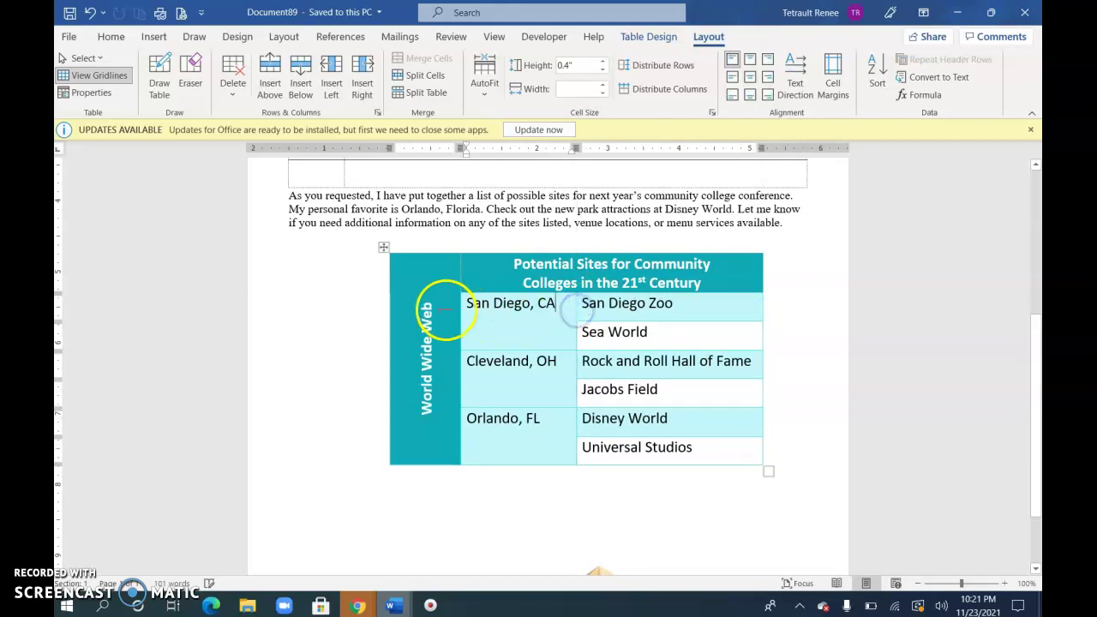
drag(390, 303, 408, 303)
drag(404, 248, 445, 197)
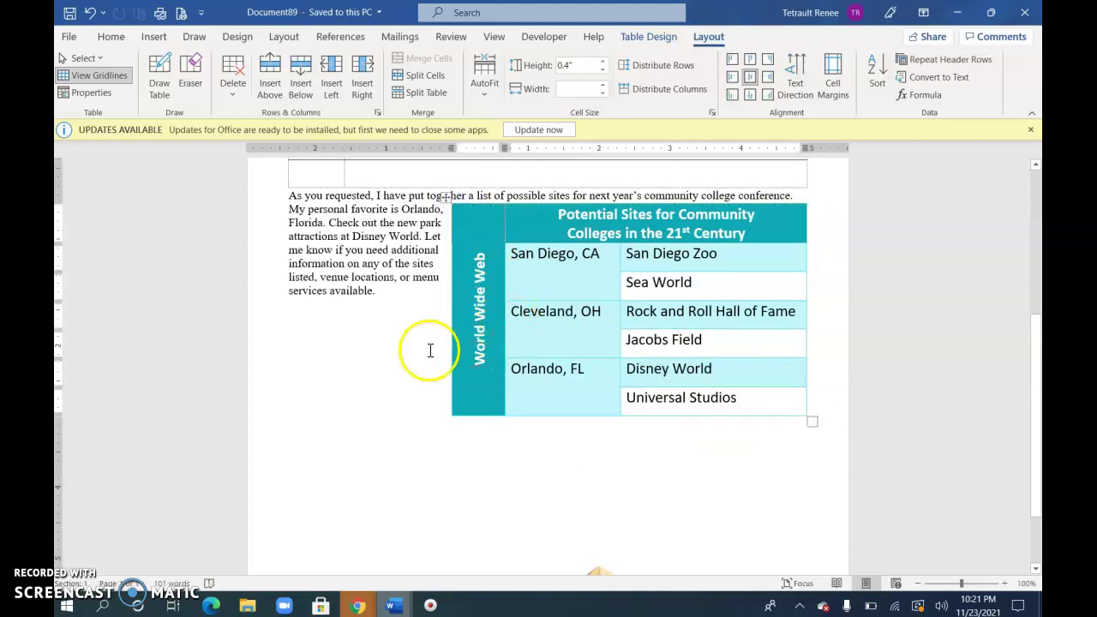
- Justify the opening memo paragraph beside the table
scroll(403, 325, up, 2)
click(362, 334)
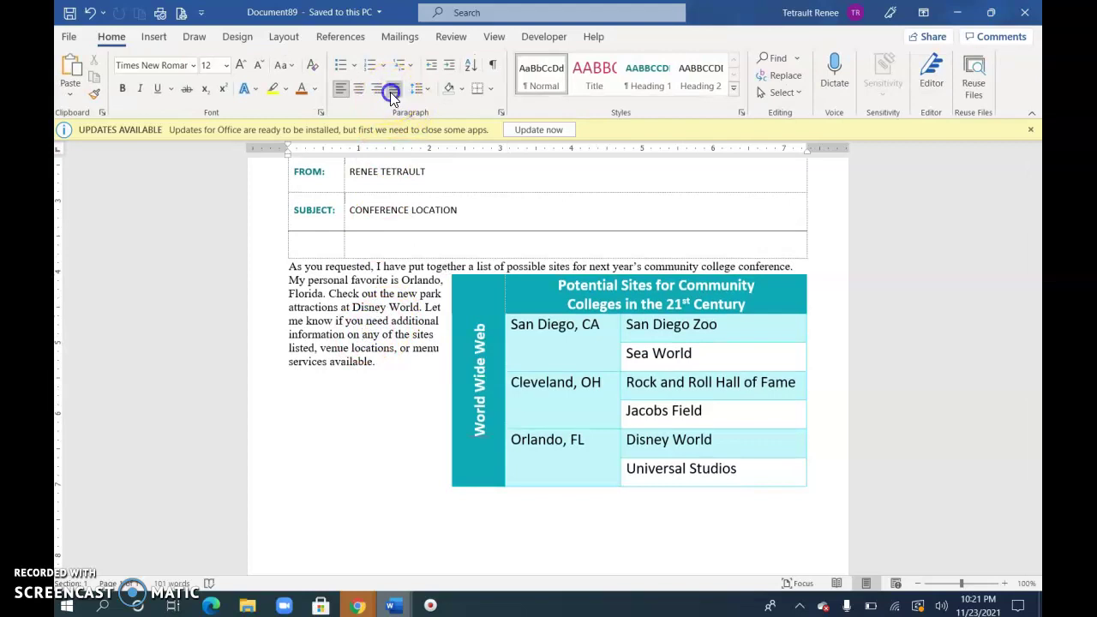
click(392, 90)
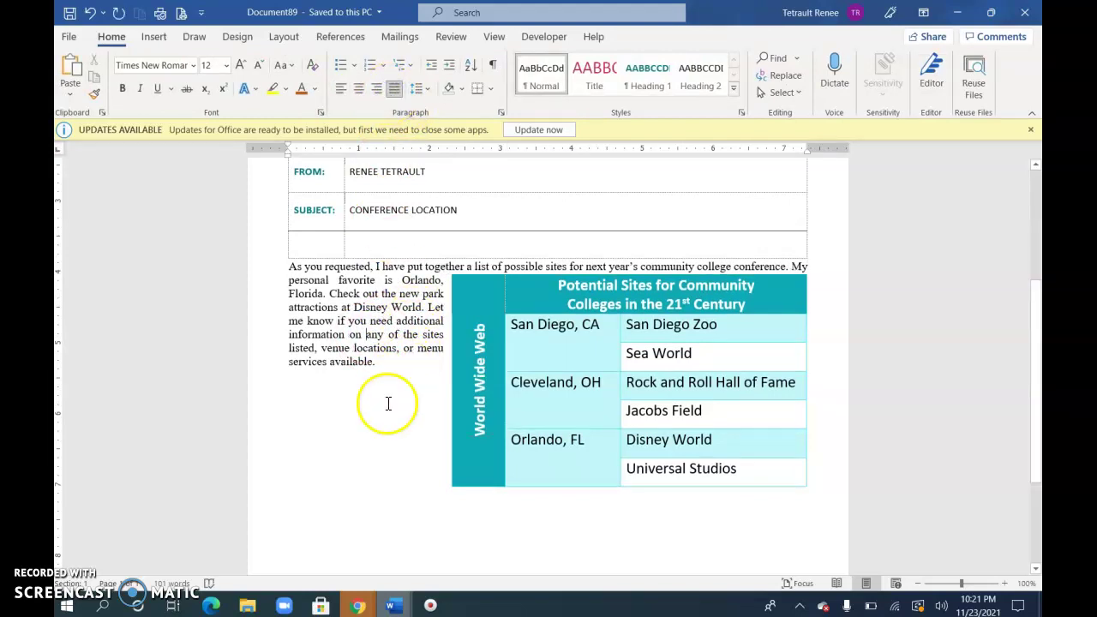
- Switch to One Page view to see the whole memo
scroll(387, 406, up, 4)
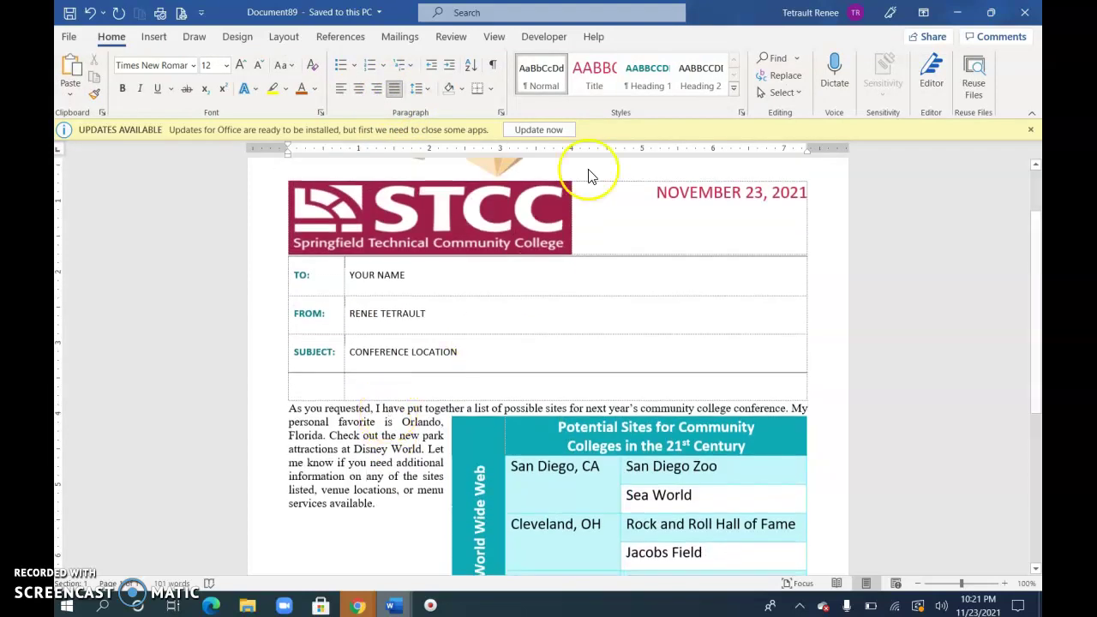
click(494, 36)
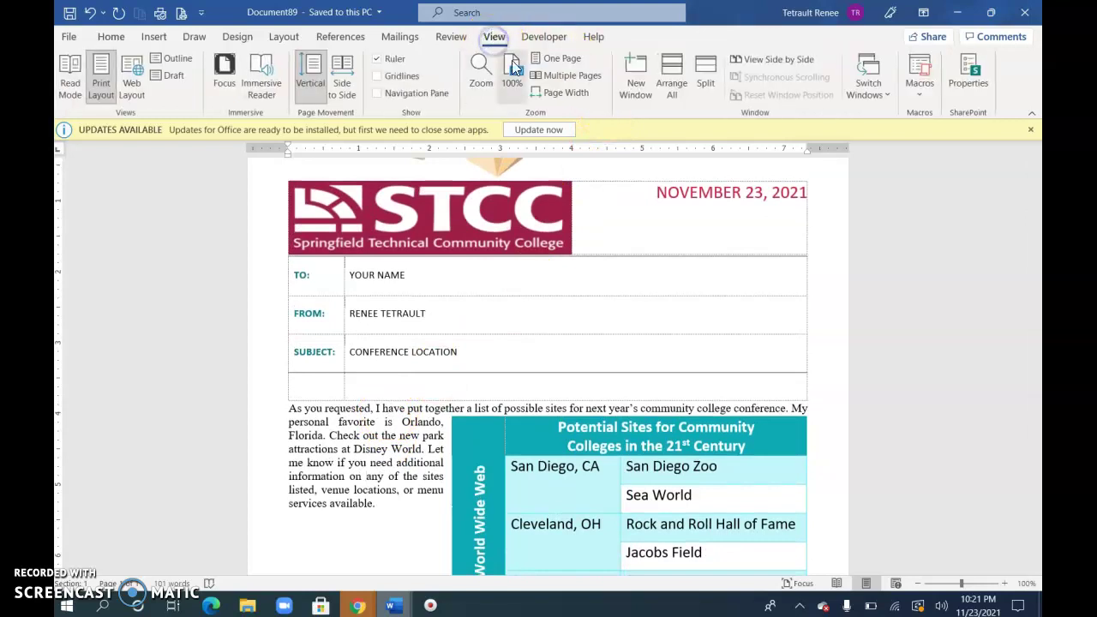
click(556, 58)
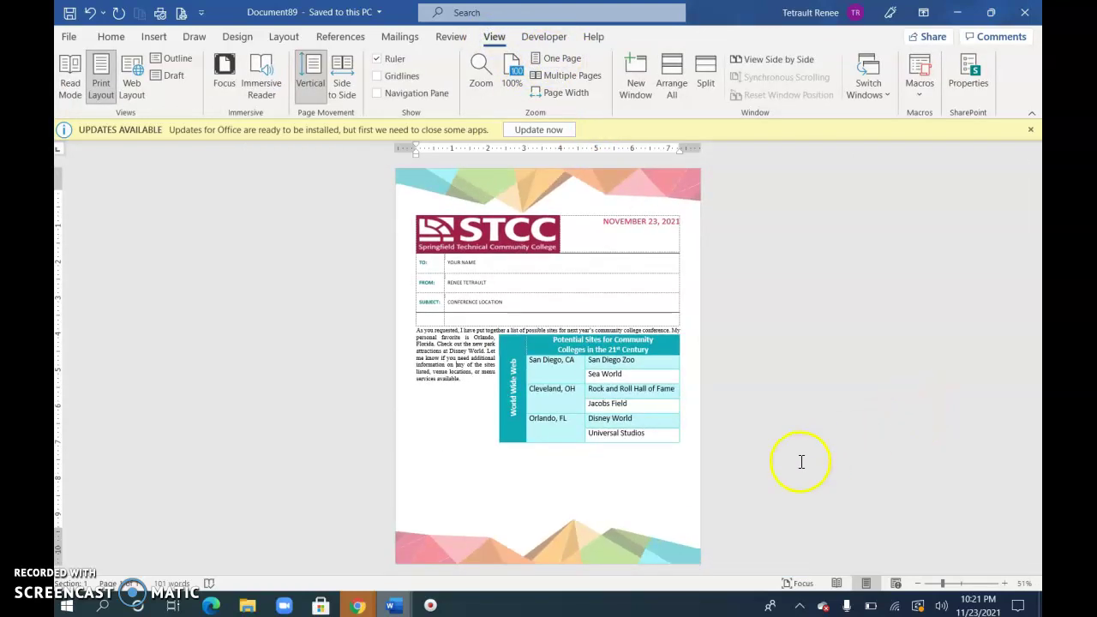